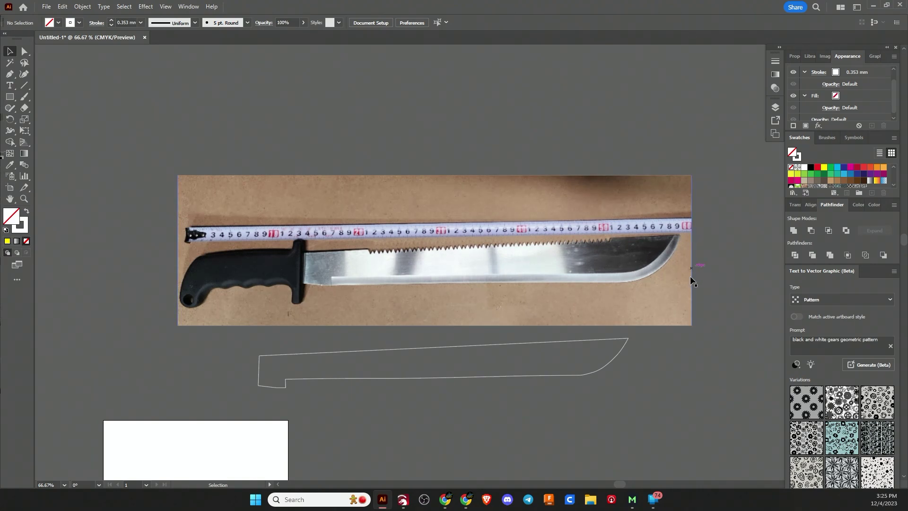
left_click(556, 284)
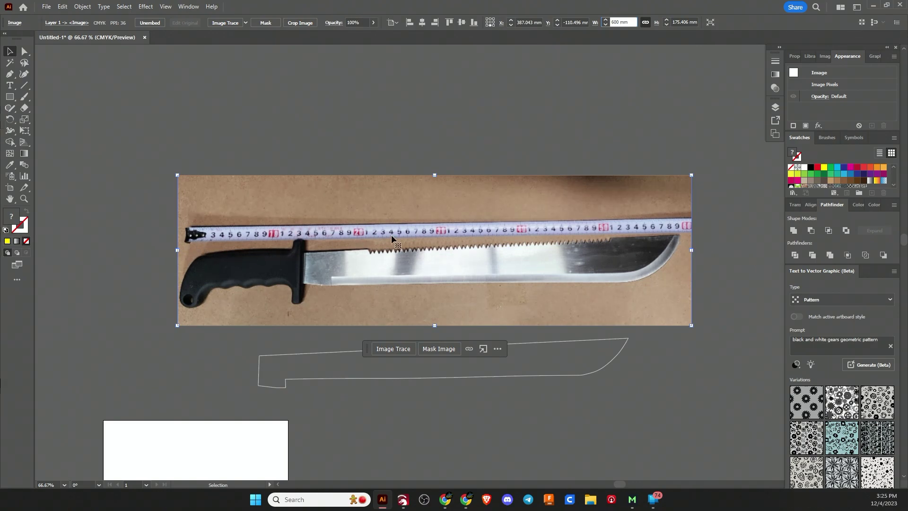
left_click(634, 138)
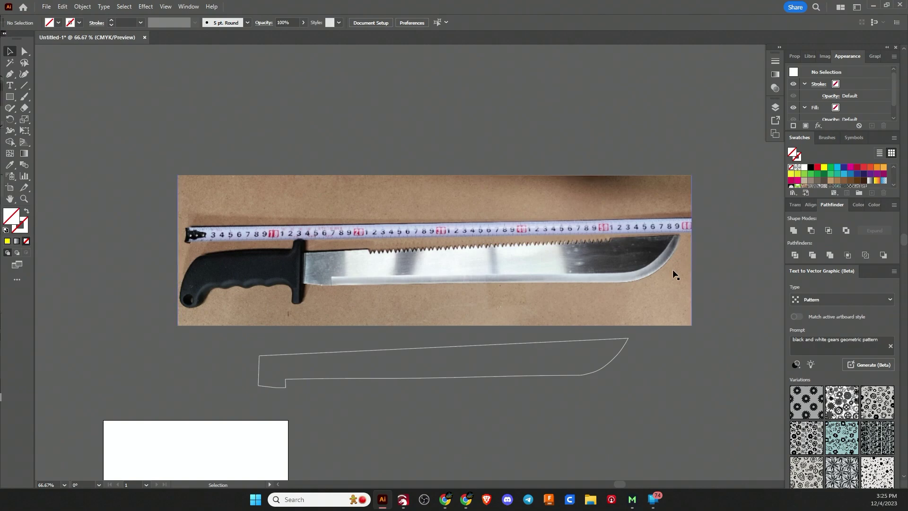
left_click(624, 267)
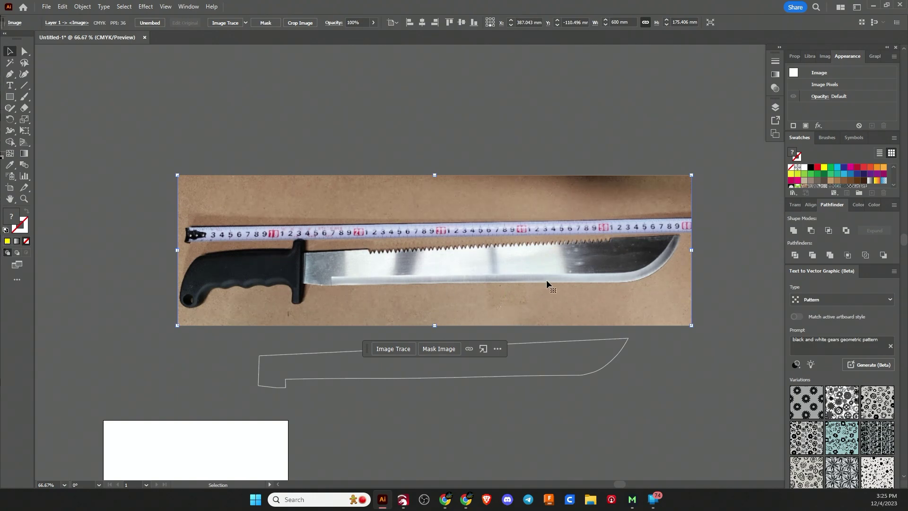
left_click(732, 249)
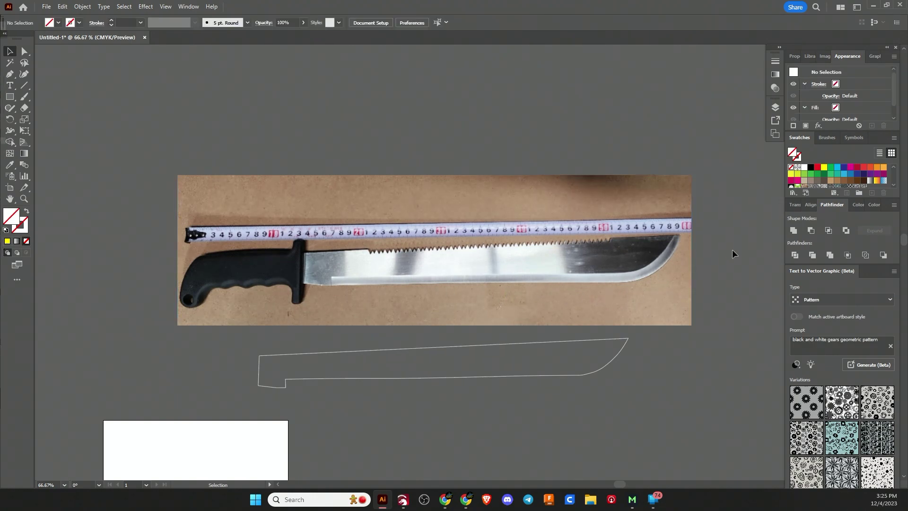
Step: Convert Layer 1 with the machete photo into a dimmed, locked template layer
left_click(775, 108)
left_click(760, 103)
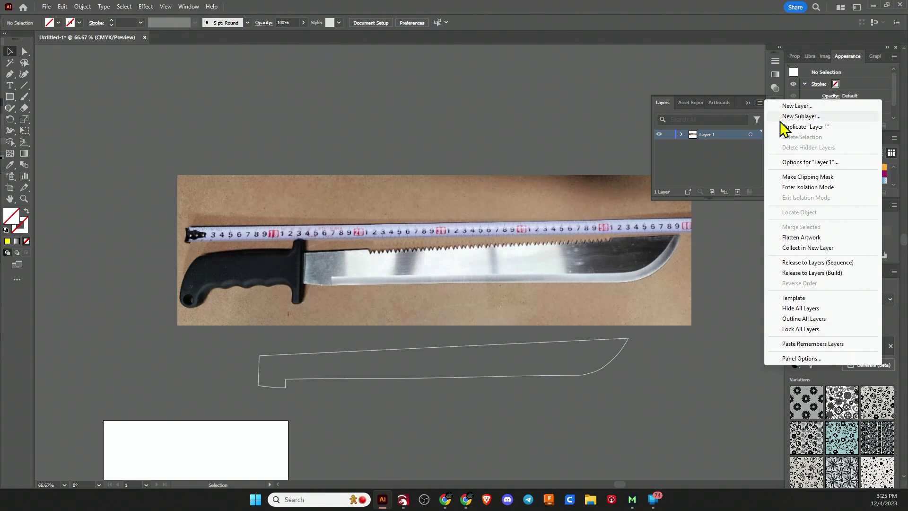
left_click(803, 298)
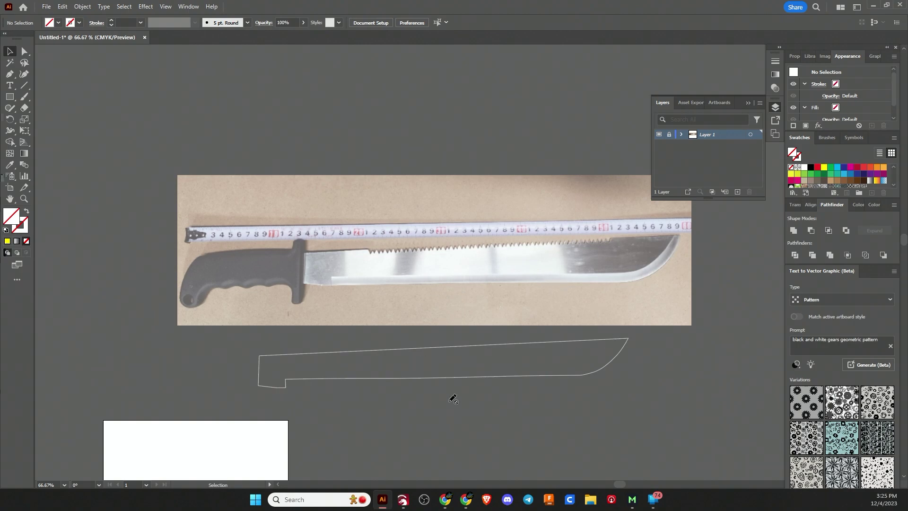
Step: Add a new Layer 2 above the template with its default name and collapse the Layers panel
left_click(759, 102)
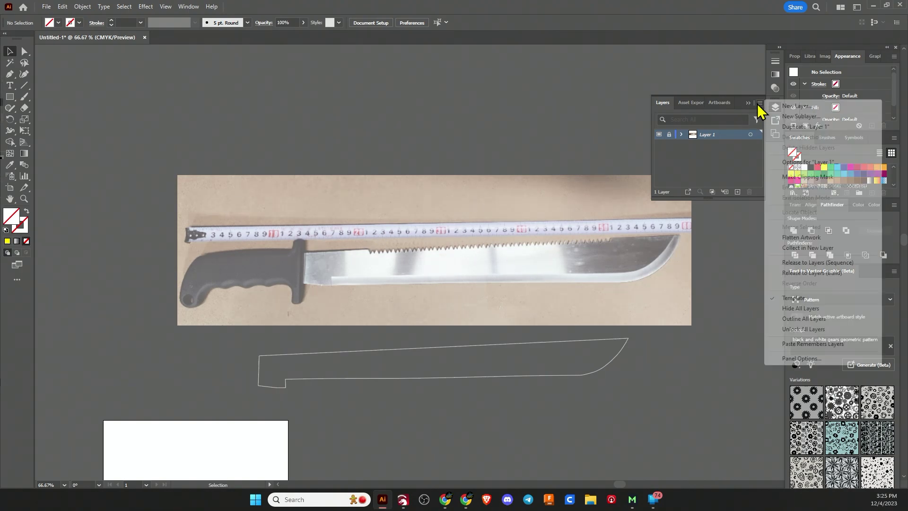
left_click(806, 107)
left_click(453, 289)
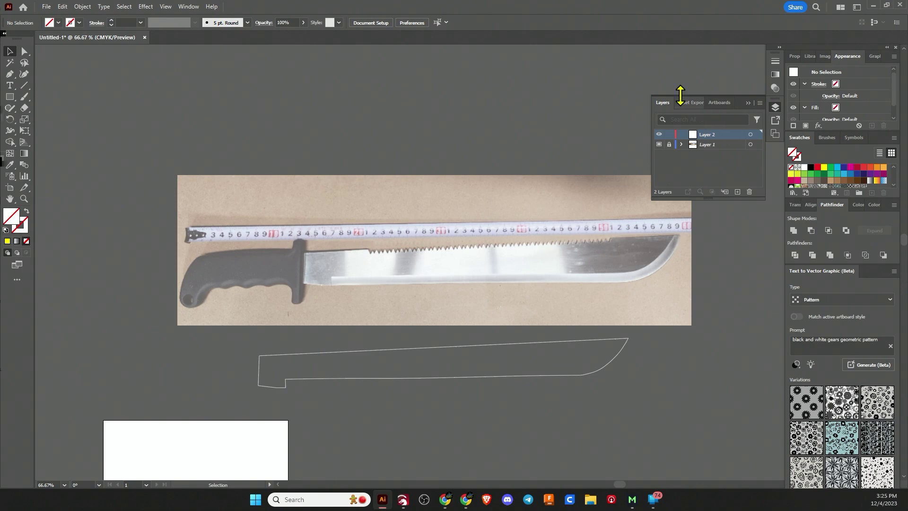
left_click(748, 103)
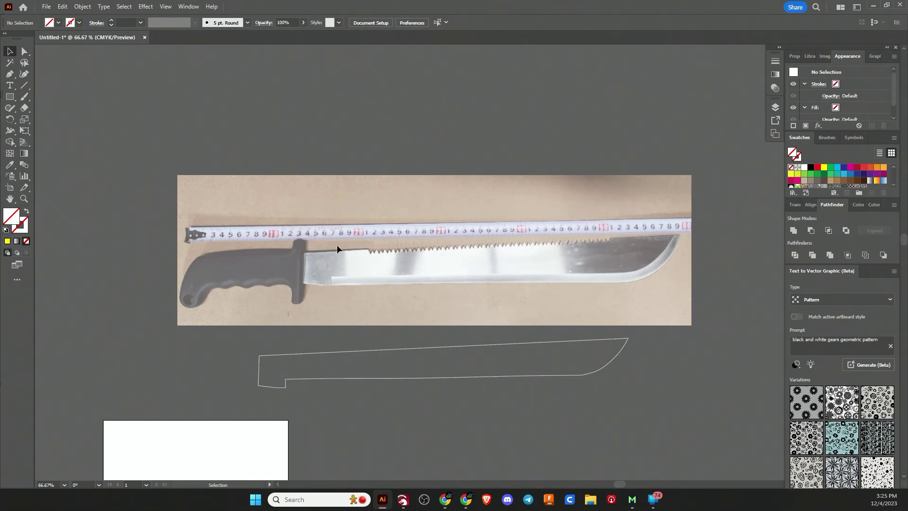
Step: Set the stroke colour to white in the Color panel
left_click(21, 227)
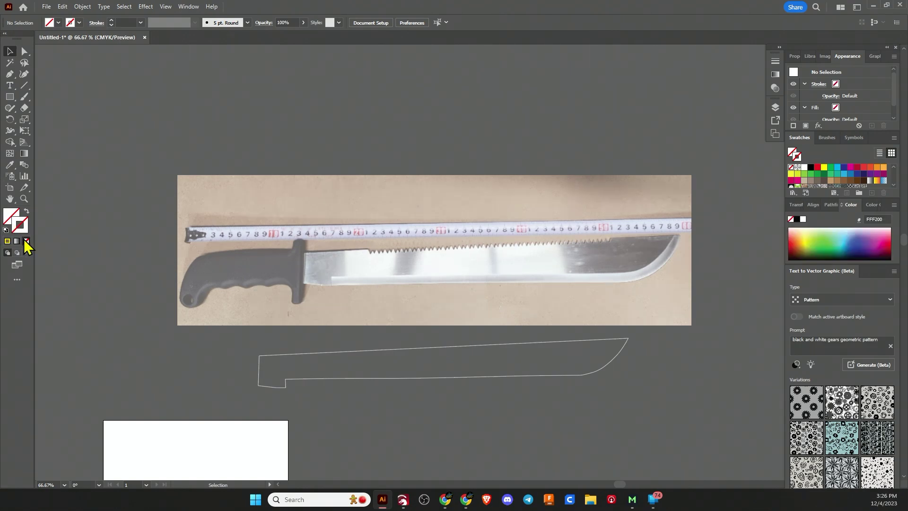
left_click(803, 220)
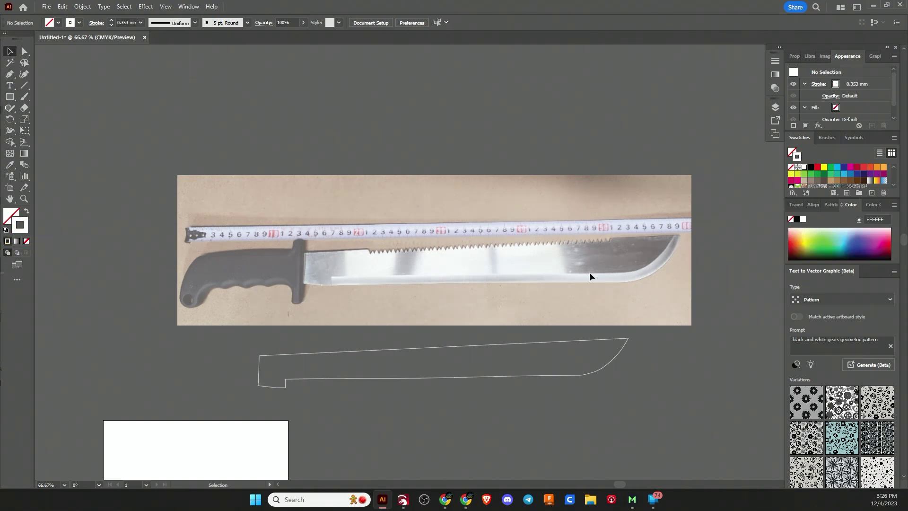
scroll(293, 282, "up", 1)
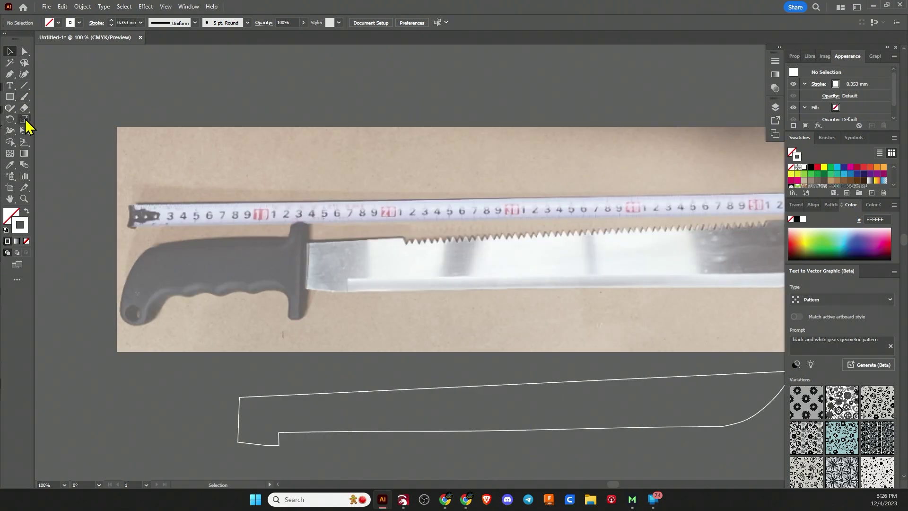
Step: Switch to the Curvature Tool and zoom to 400% on the blade's top-left corner
left_click(24, 74)
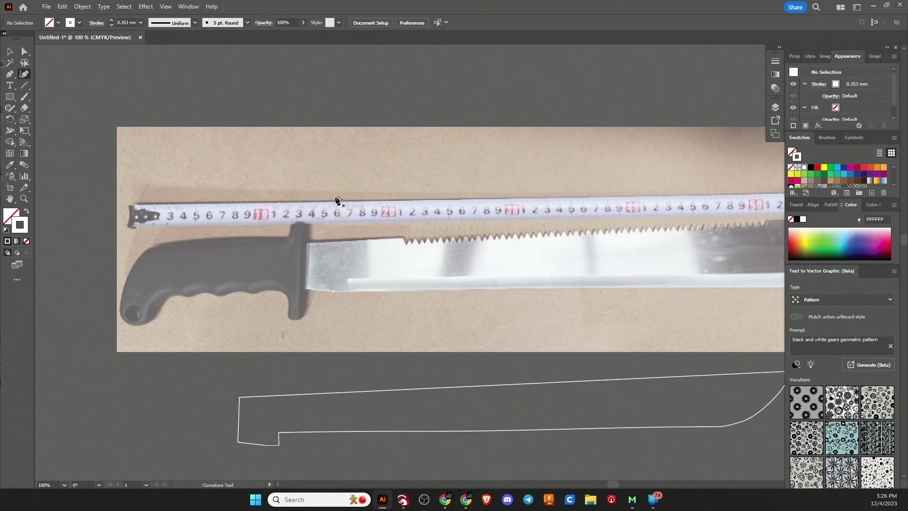
scroll(405, 256, "down", 1)
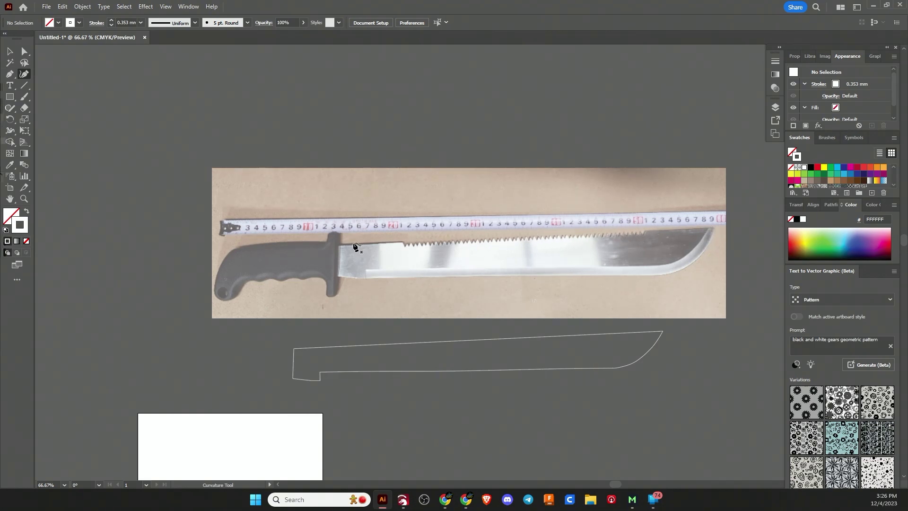
scroll(344, 246, "up", 1)
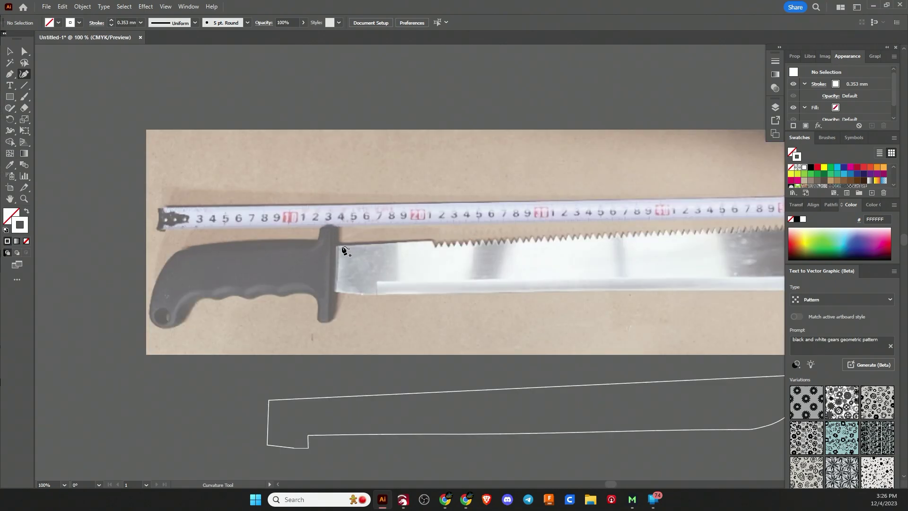
scroll(345, 250, "up", 4)
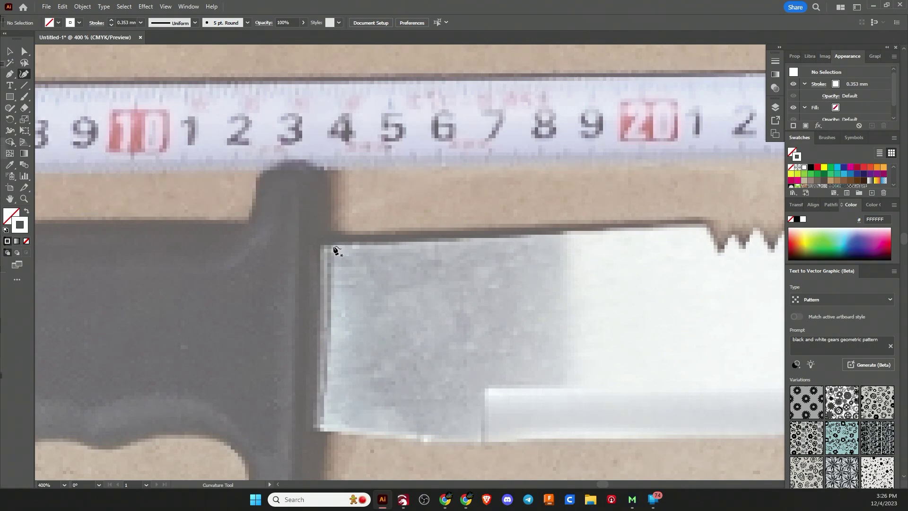
Step: Place curvature anchors from the blade's top-left corner through the start and end of the serrated teeth
left_click(332, 246)
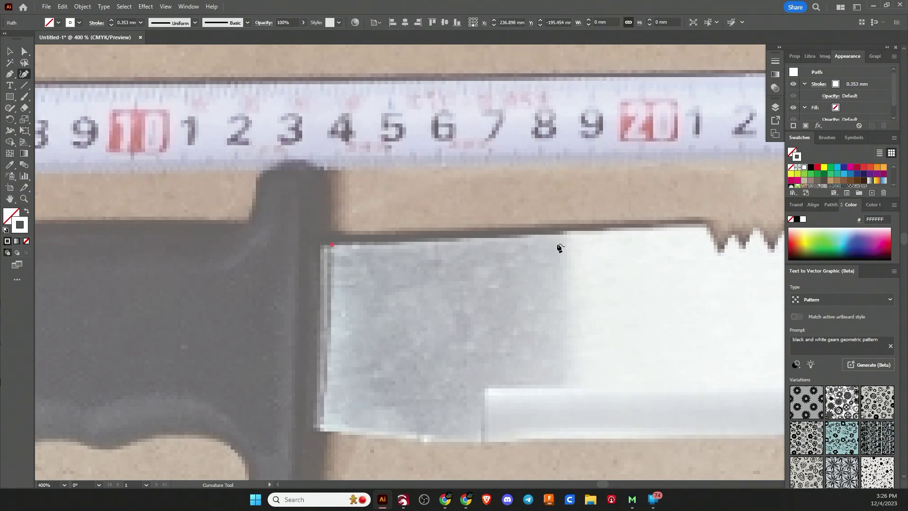
left_click(705, 227)
scroll(706, 231, "down", 3)
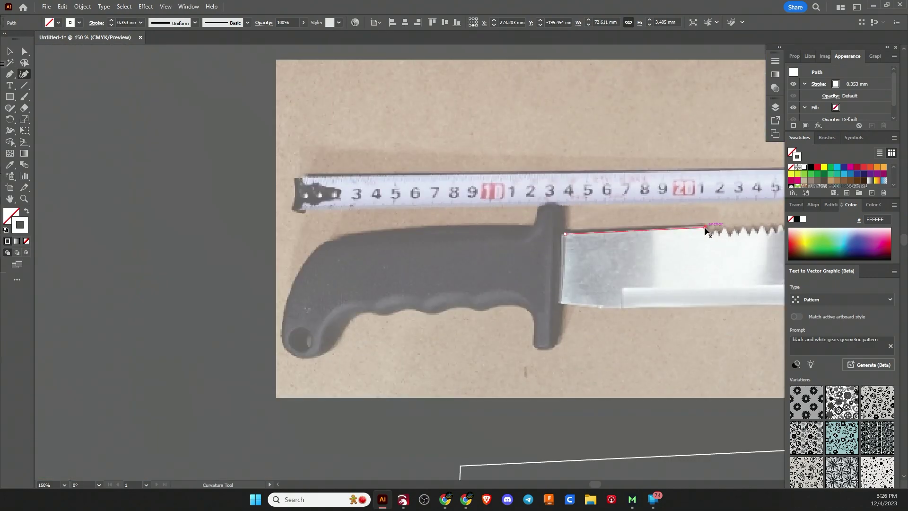
left_click_drag(704, 228, 116, 277)
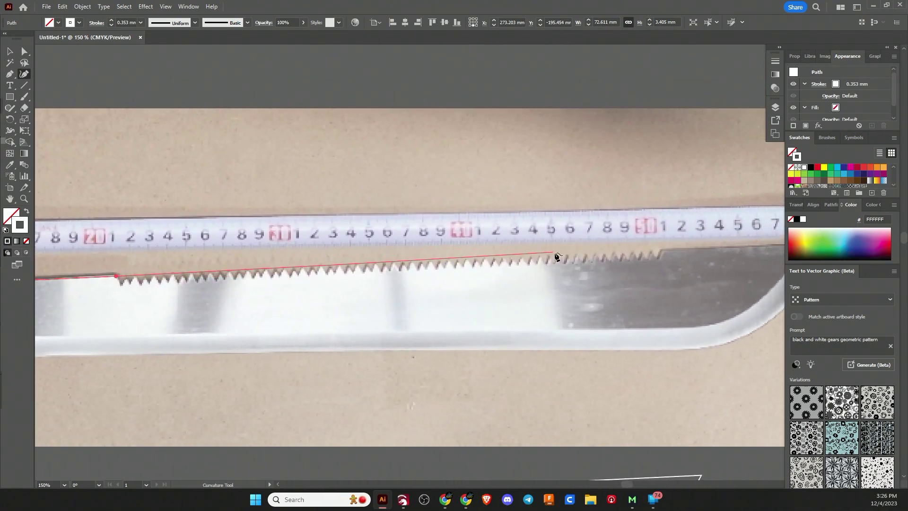
scroll(661, 253, "up", 3)
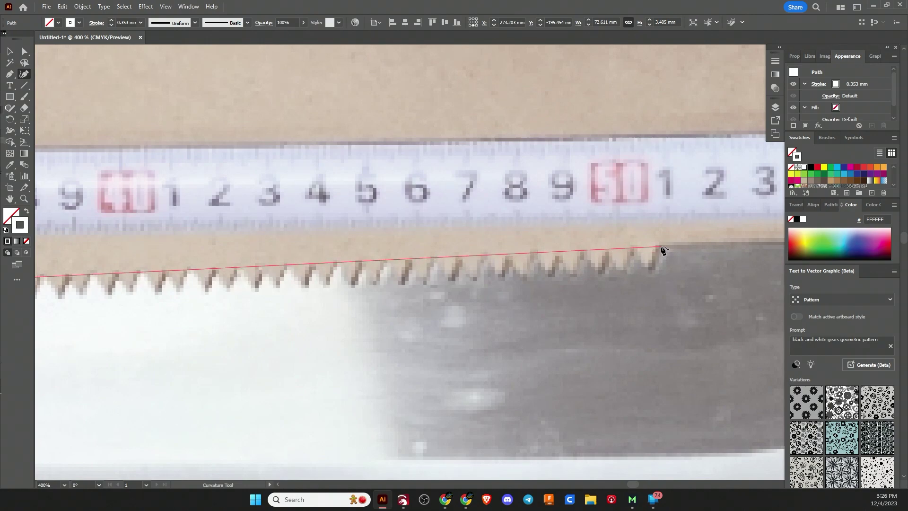
left_click(661, 247)
scroll(662, 247, "down", 3)
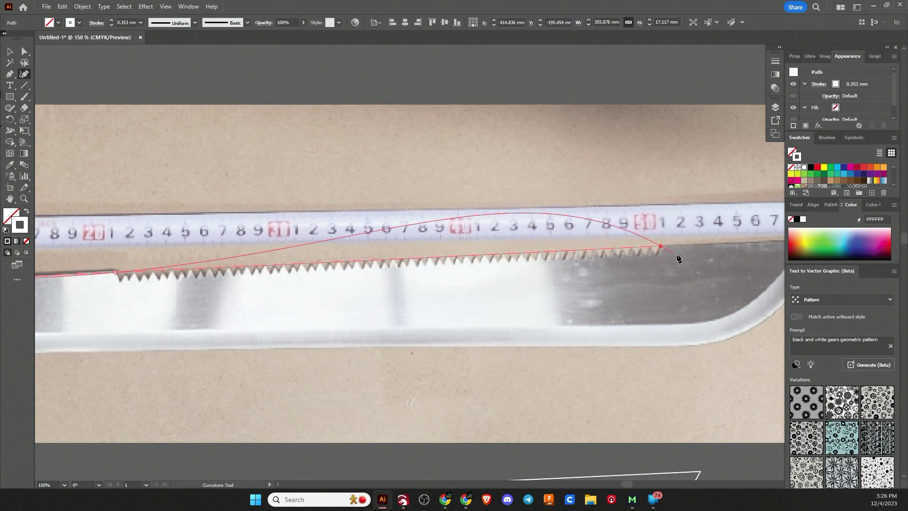
key("space")
left_click_drag(727, 252, 579, 270)
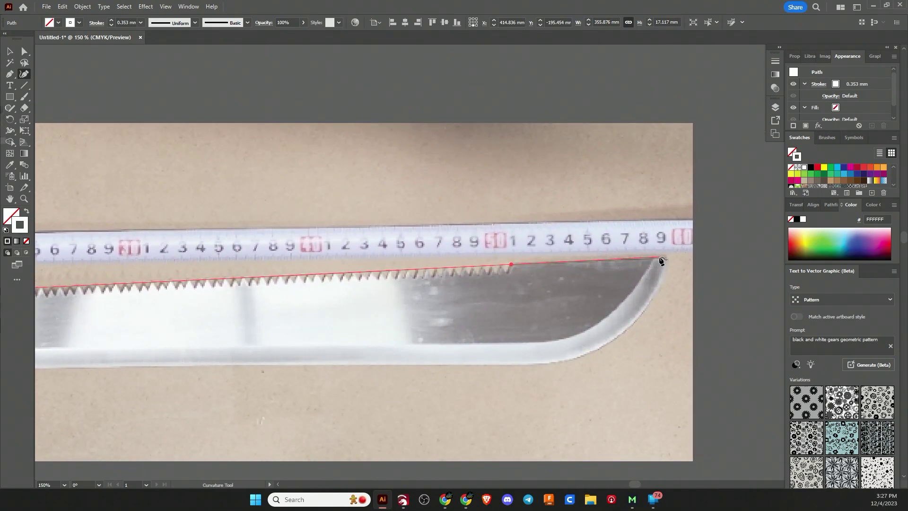
scroll(655, 263, "up", 3)
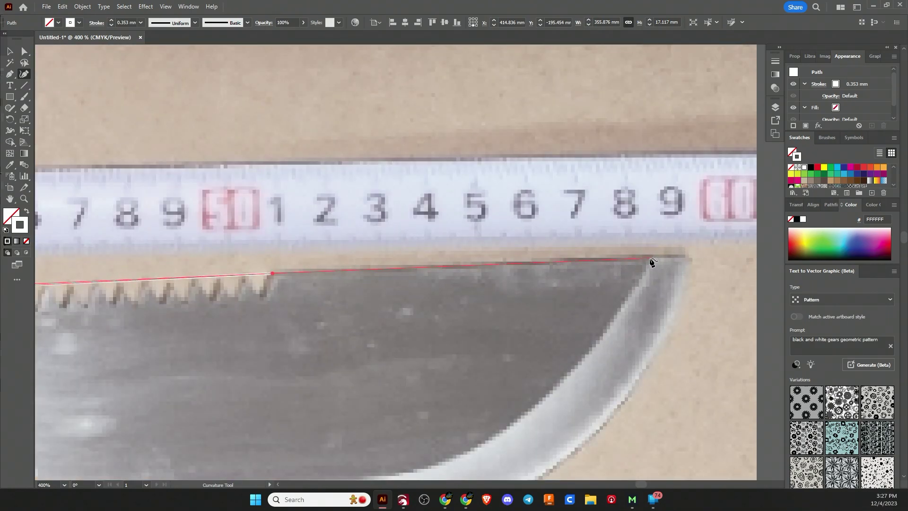
Step: Add anchors at the blade tip and down its curve toward the lower cutting edge
left_click(651, 260)
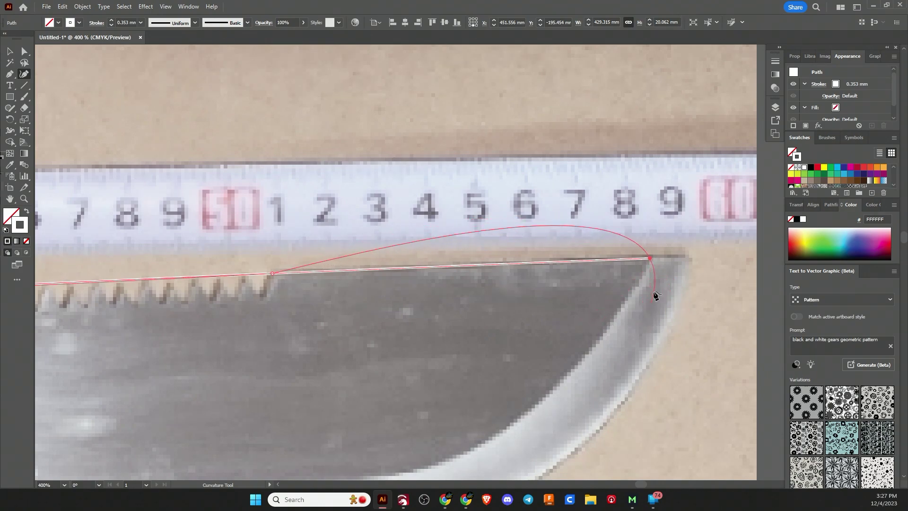
left_click(649, 258)
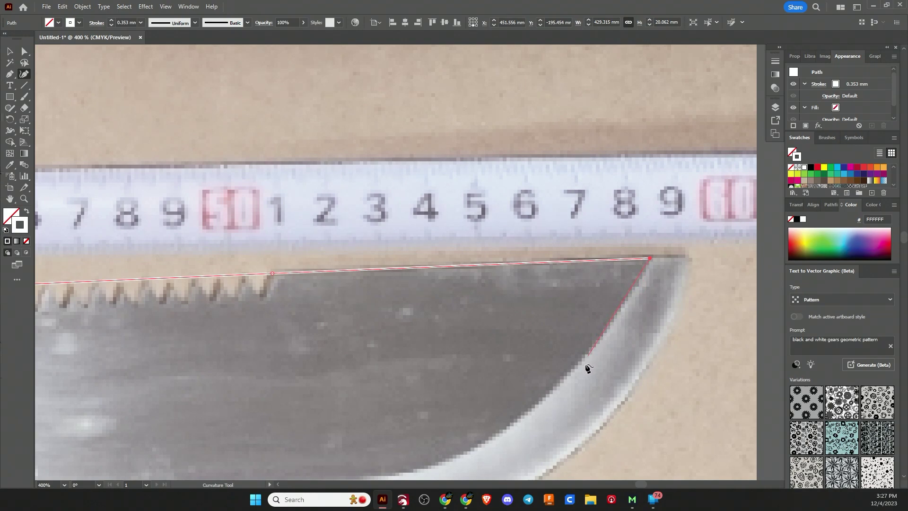
scroll(503, 426, "down", 2, "alt")
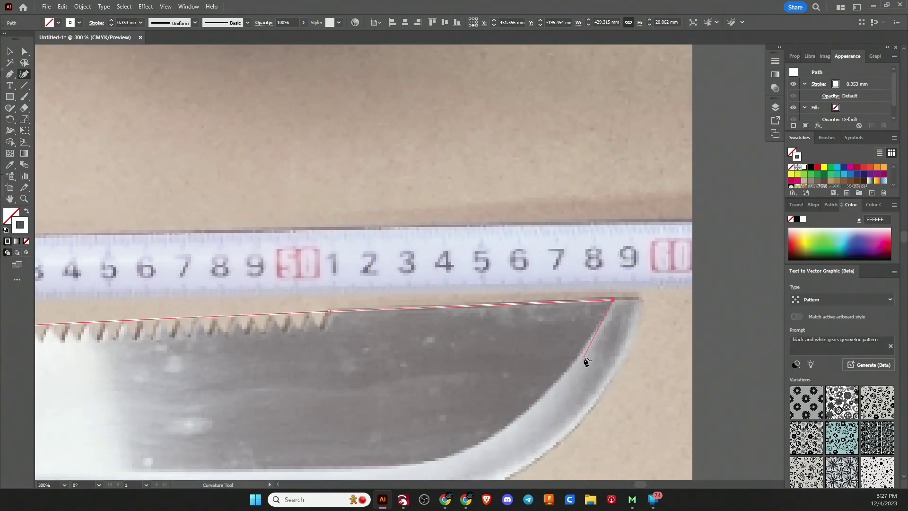
scroll(582, 361, "up", 1, "alt")
left_click(578, 356)
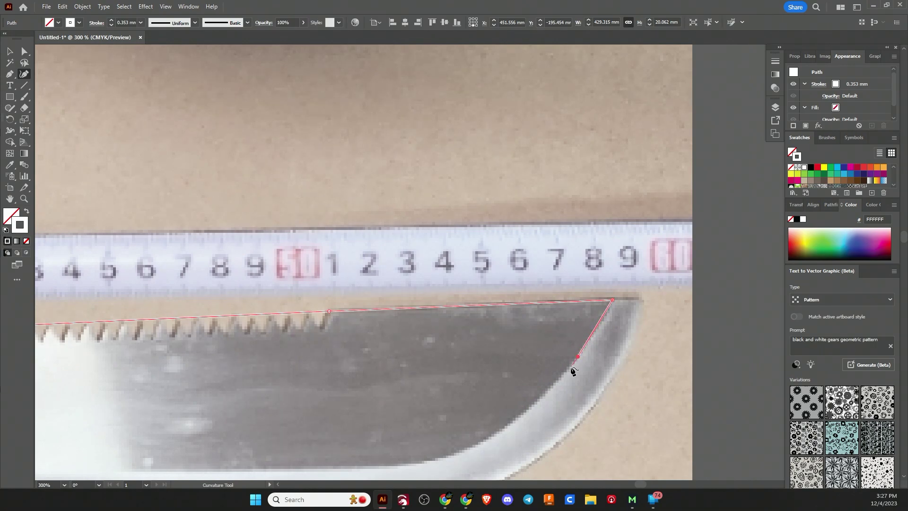
left_click(533, 406)
left_click(487, 440)
left_click_drag(487, 421, 510, 267)
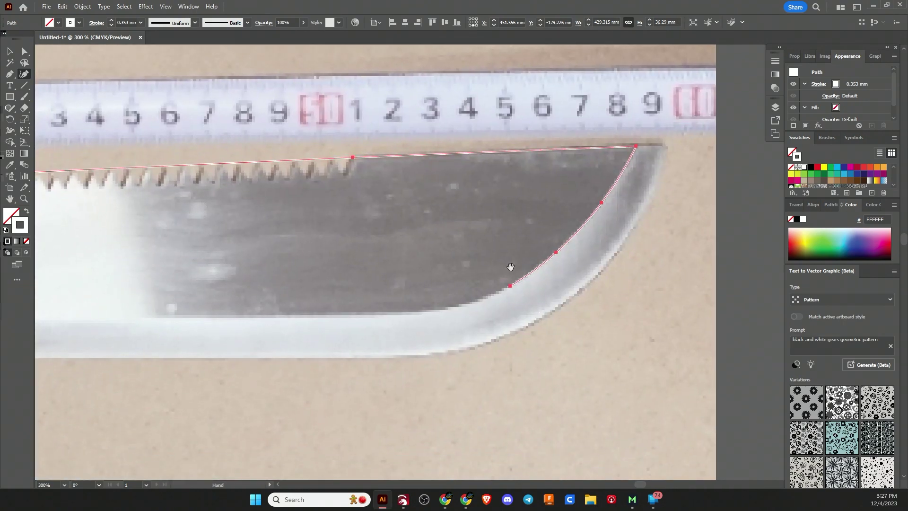
Step: Add anchors along the lower blade edge and adjust the end anchor to fit the edge
left_click(466, 305)
left_click(439, 310)
left_click(178, 316)
left_click_drag(178, 314, 702, 277)
scroll(702, 276, "down", 2)
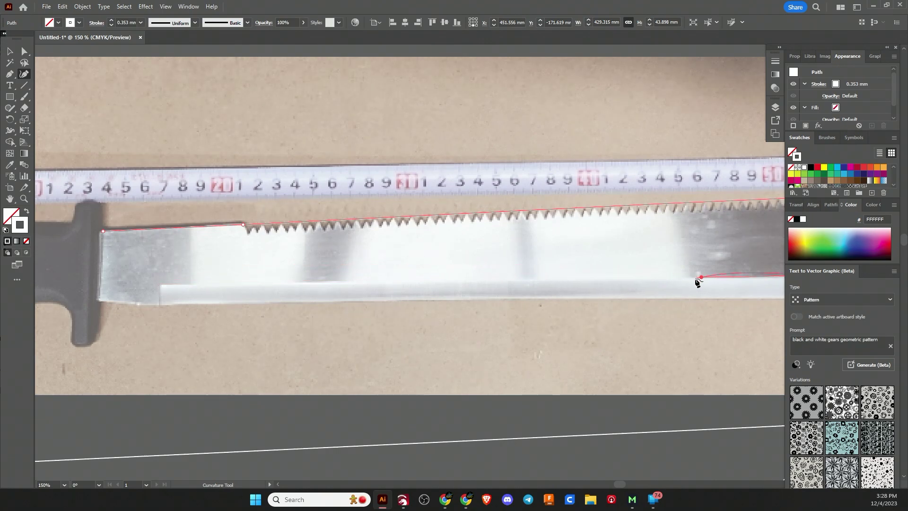
left_click_drag(699, 278, 655, 282)
scroll(657, 284, "down", 2)
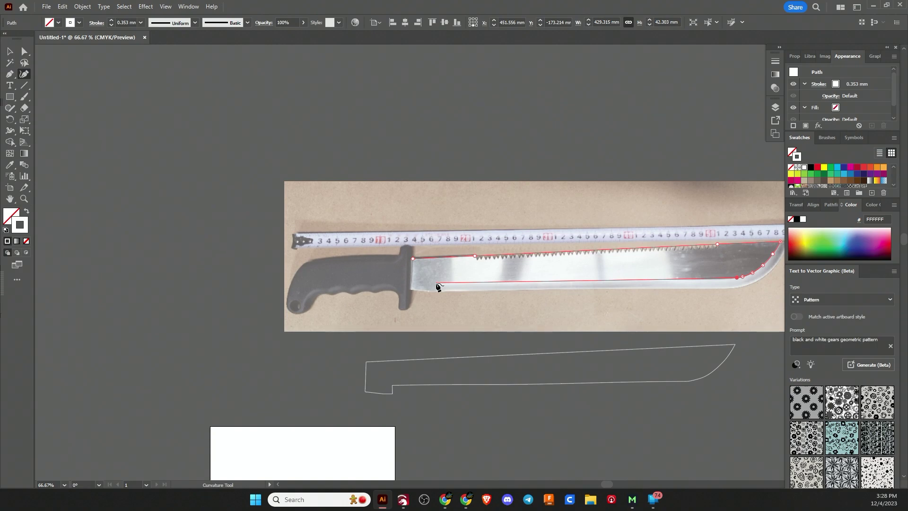
scroll(436, 285, "up", 2)
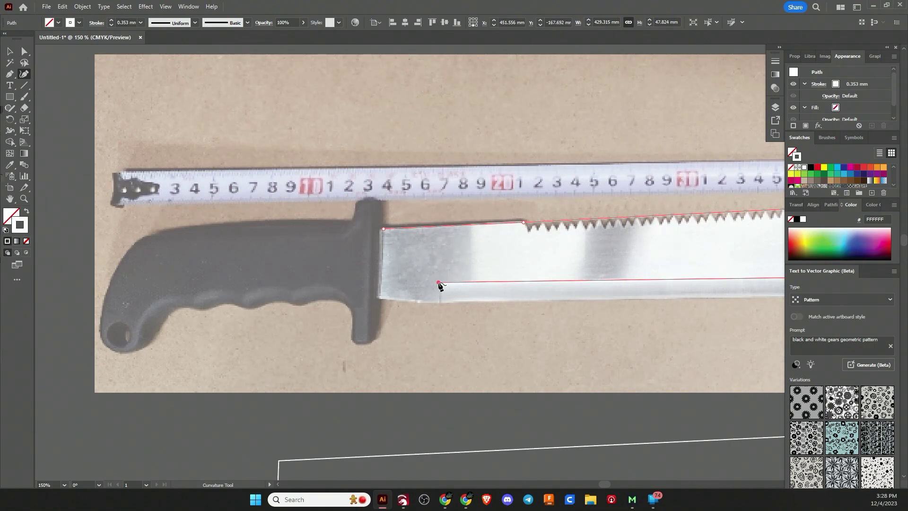
key("space")
left_click_drag(696, 339, 261, 330)
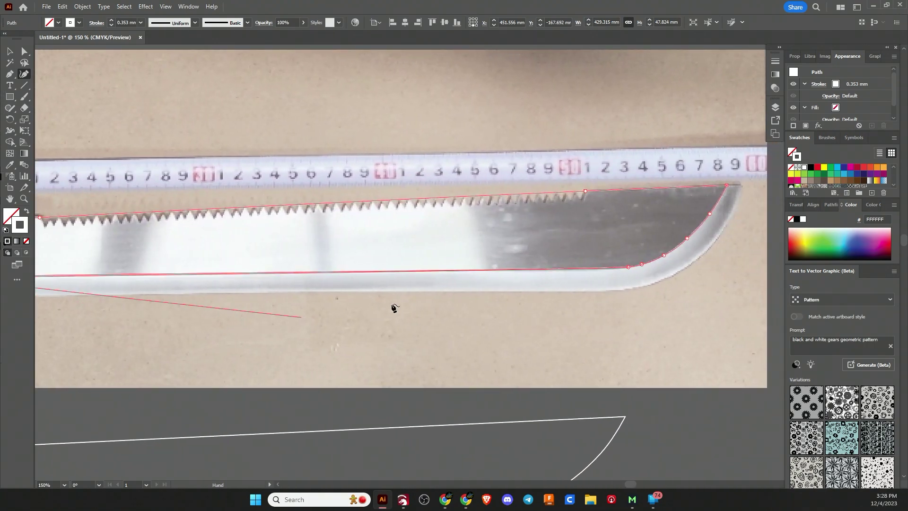
scroll(582, 278, "up", 3)
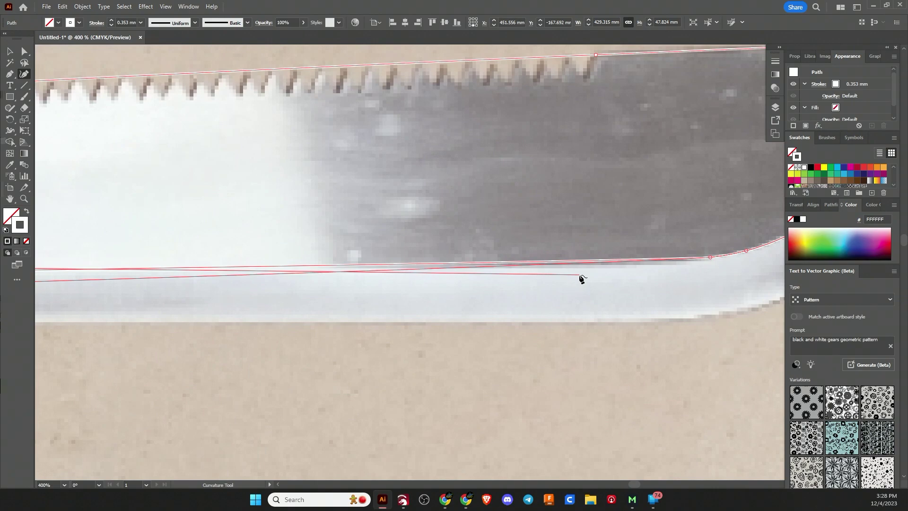
scroll(582, 278, "down", 1)
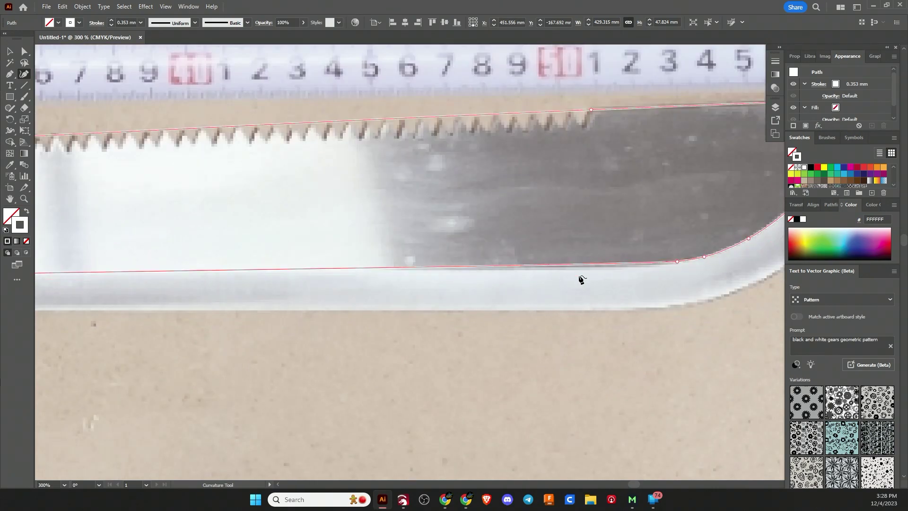
left_click_drag(676, 262, 672, 263)
Step: Trace the step and lower corner by the handle, then close the path at its starting anchor
left_click(672, 262)
scroll(622, 282, "down", 3)
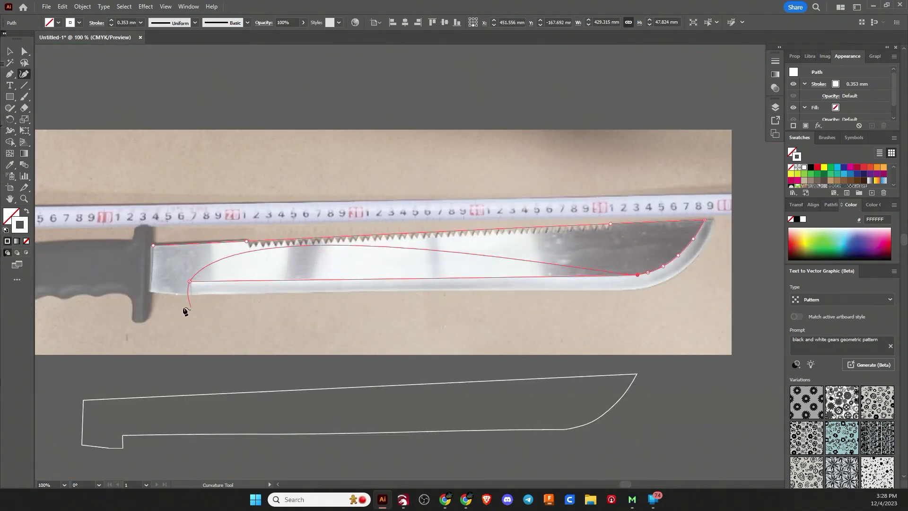
left_click(189, 281)
key("Escape")
scroll(181, 298, "up", 1)
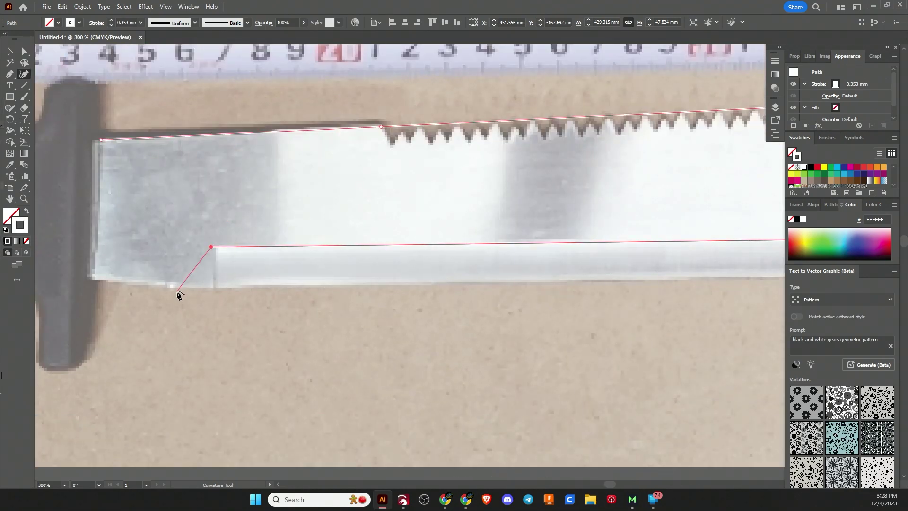
left_click_drag(183, 300, 420, 283)
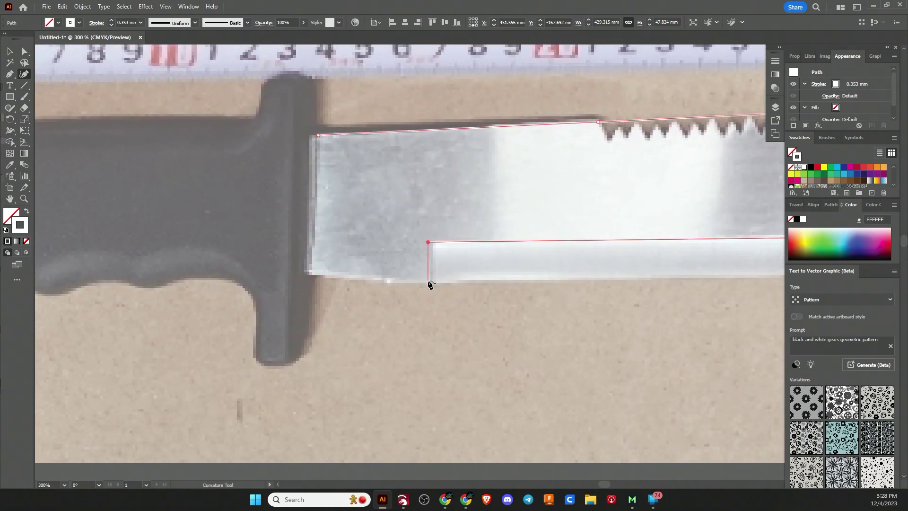
left_click(428, 282)
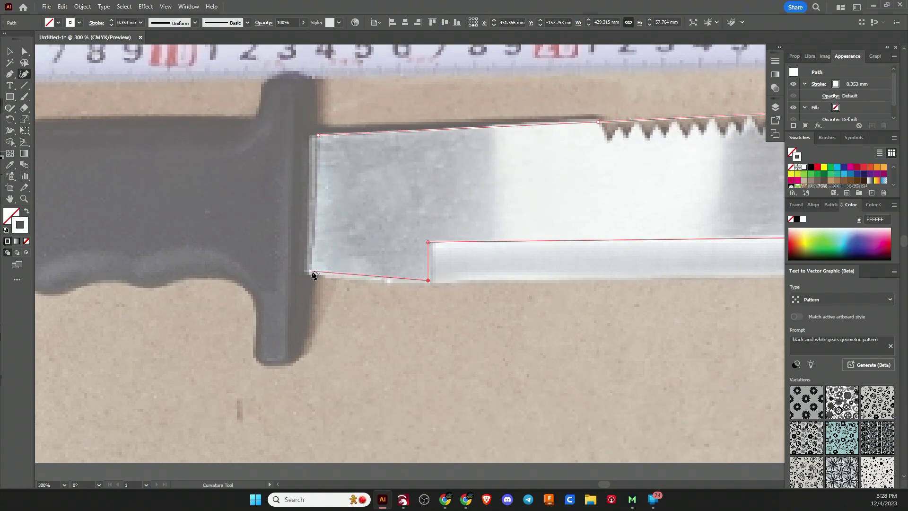
left_click(313, 271)
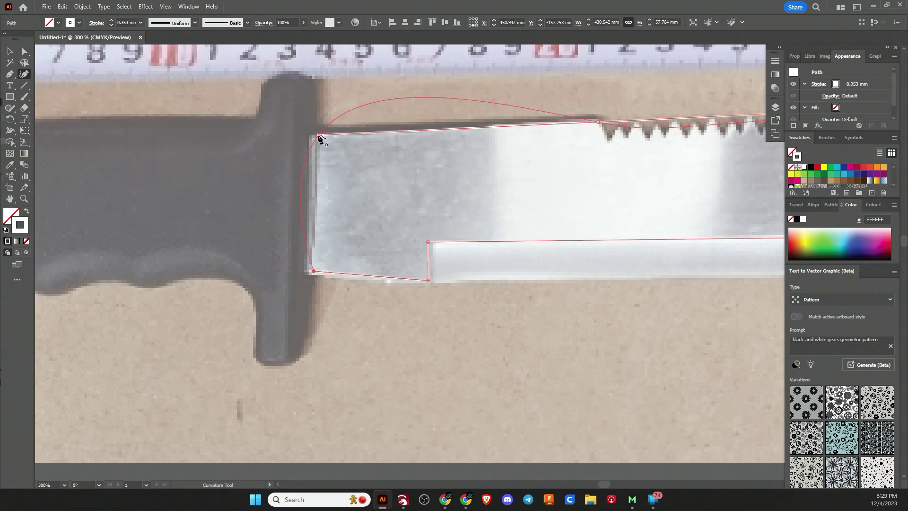
left_click(317, 136)
Step: Close the blade path, then move it with the Selection tool below the earlier outline
left_click(317, 136)
scroll(487, 339, "down", 4)
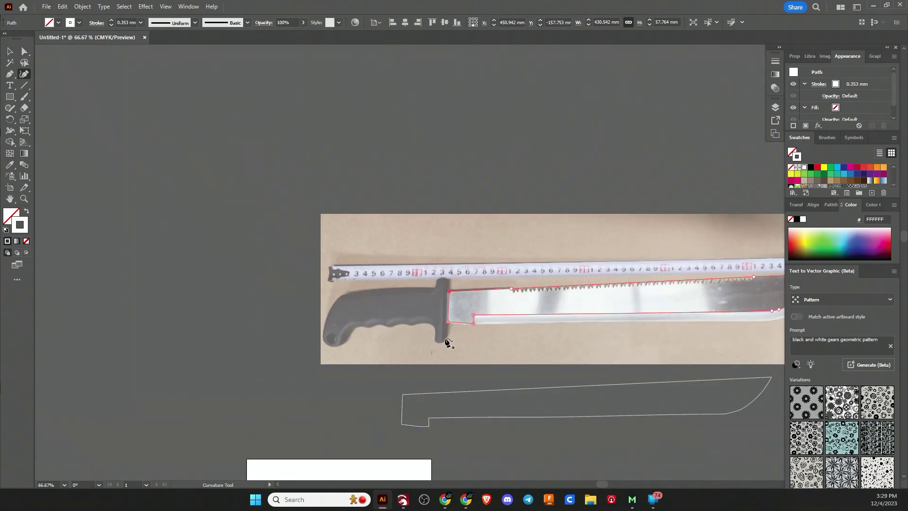
key("v")
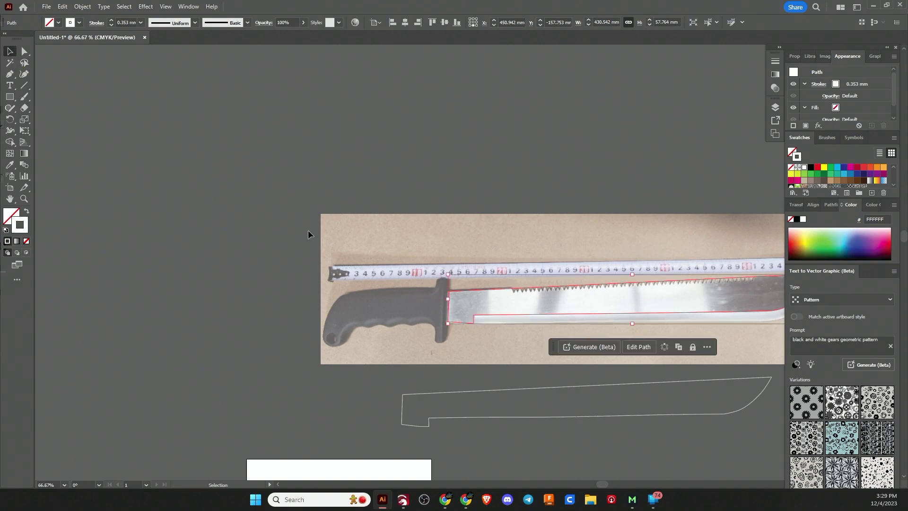
left_click_drag(653, 324, 441, 231)
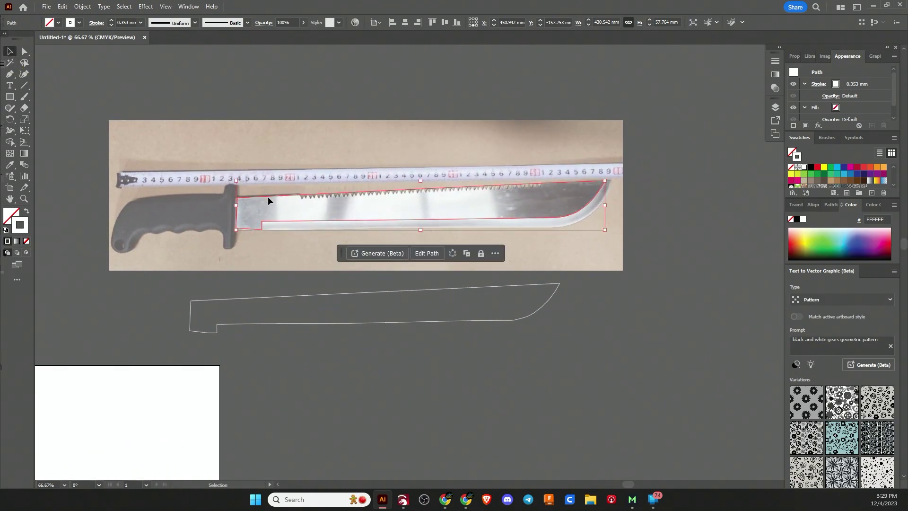
left_click_drag(272, 221, 302, 388)
scroll(444, 416, "up", 1)
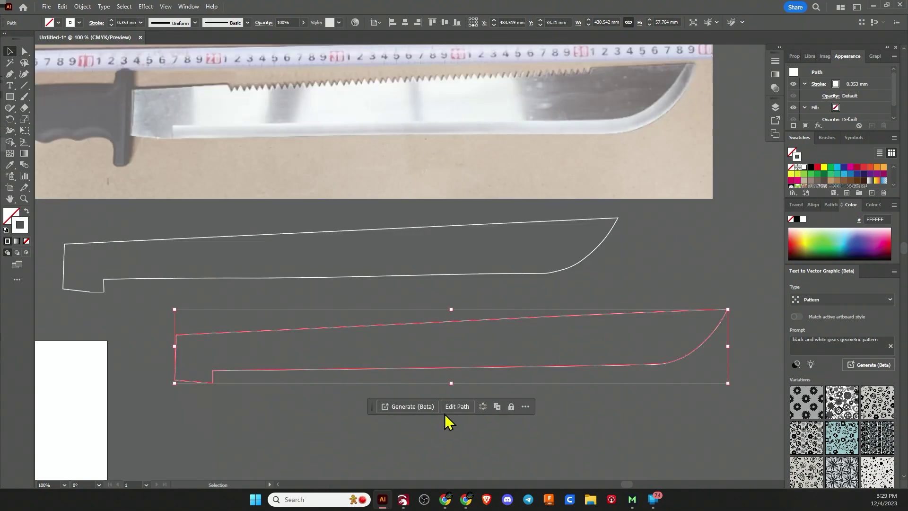
left_click(624, 427)
left_click_drag(624, 426, 574, 336)
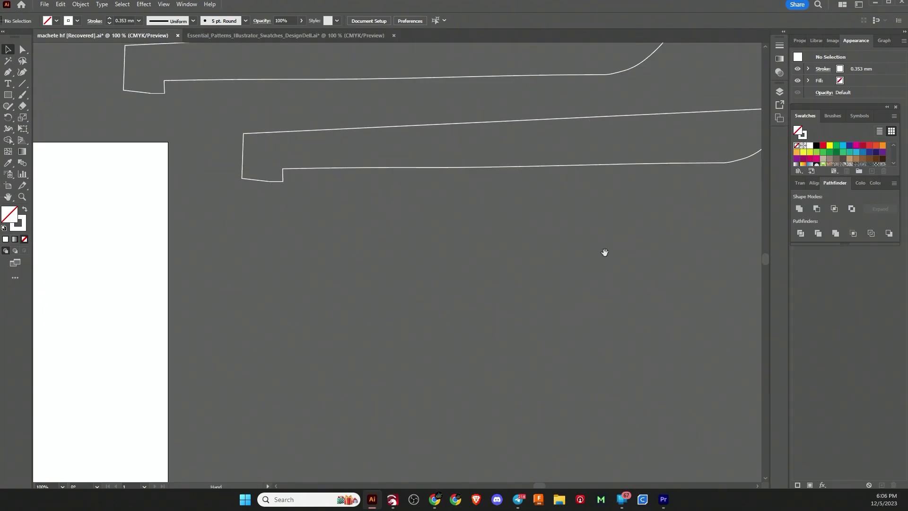
left_click_drag(605, 252, 446, 275)
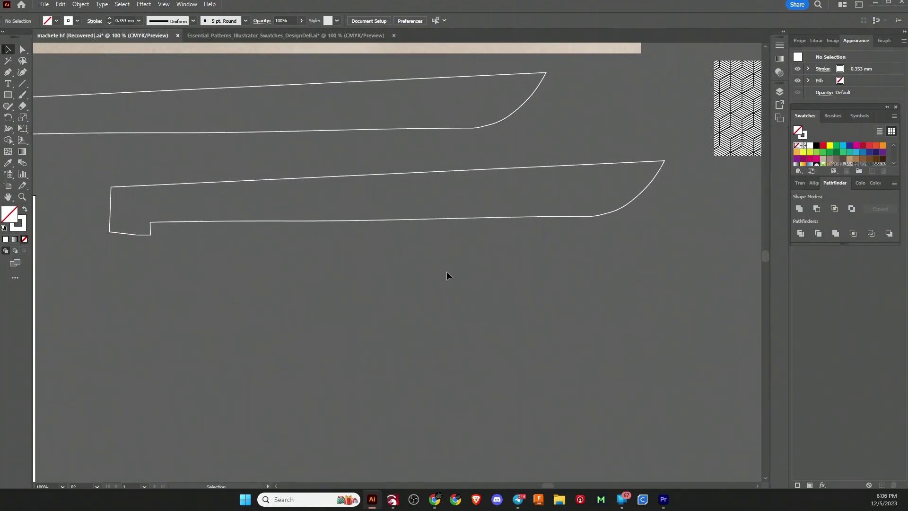
Step: Copy and paste the blade outline with Ctrl+C/Ctrl+V, moving the copy beneath the original
left_click(518, 218)
key("ctrl+c")
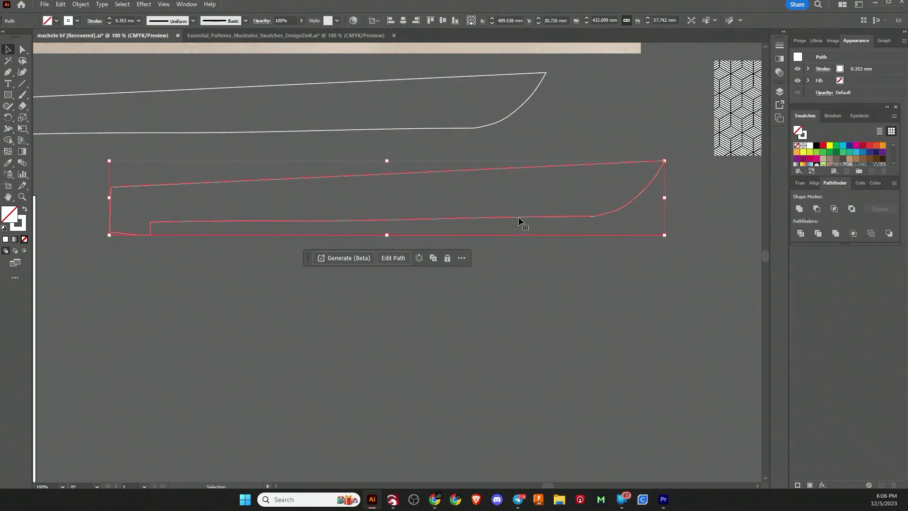
key("ctrl+v")
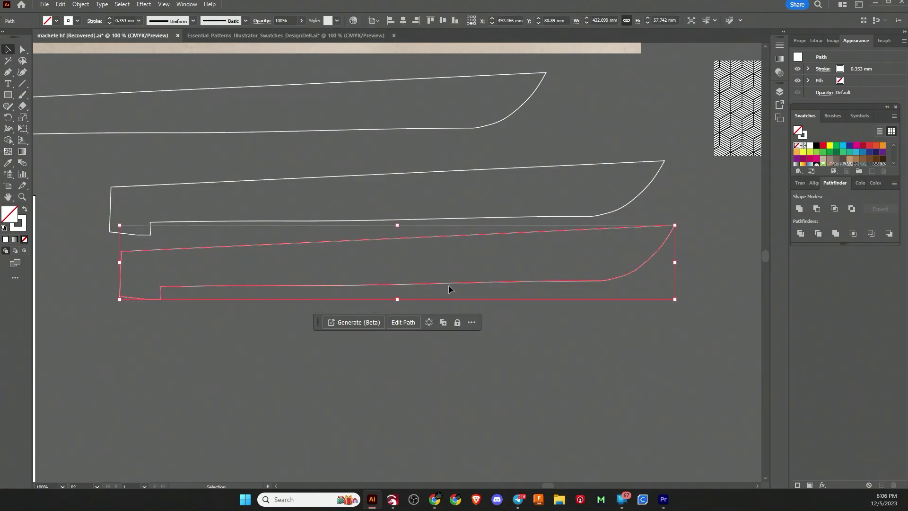
left_click(444, 298)
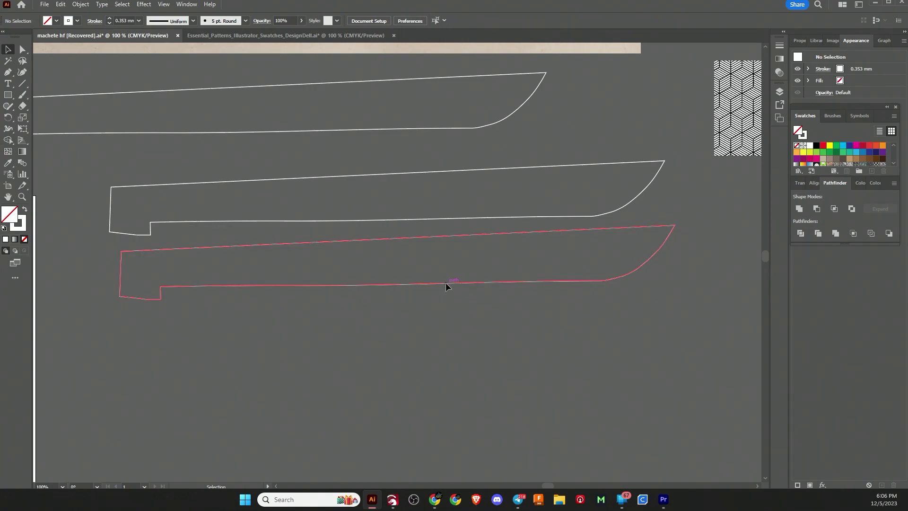
left_click_drag(446, 282, 434, 326)
left_click(567, 215)
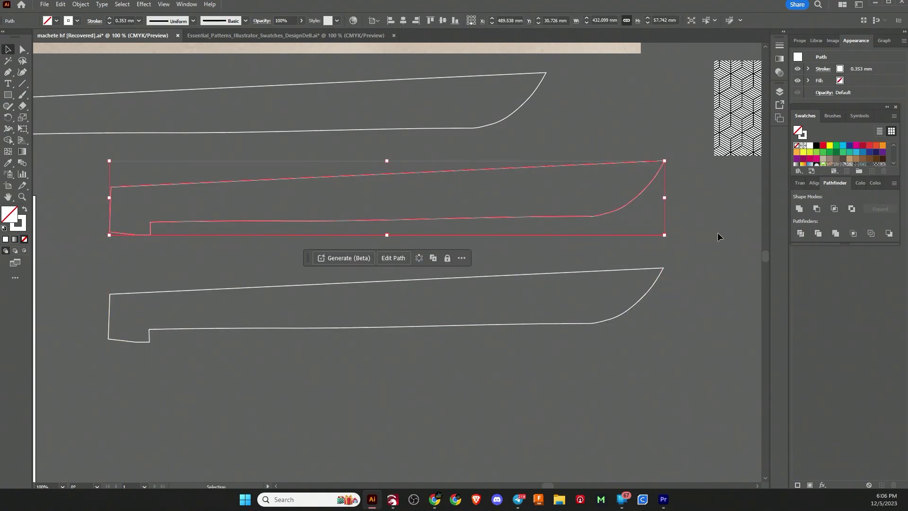
left_click(700, 238)
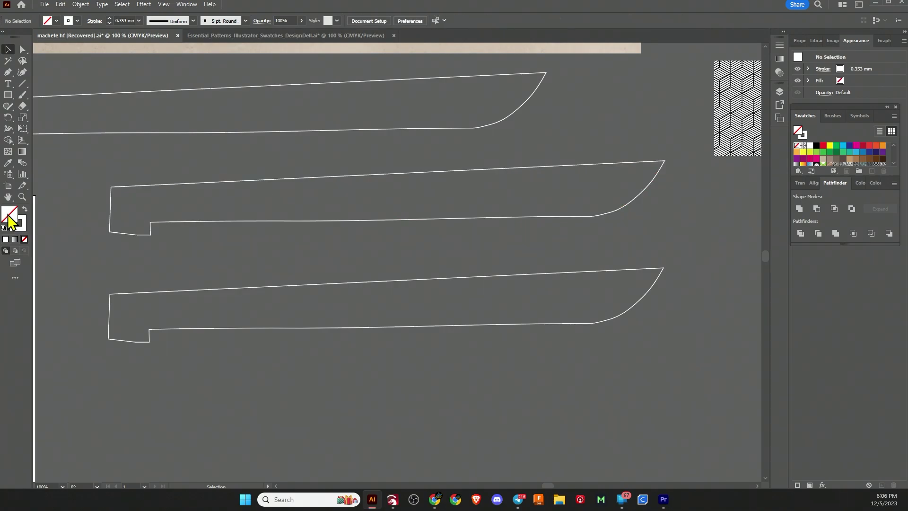
Step: Apply the EssPat_490 cube pattern swatch as the middle blade outline's fill
left_click(620, 206)
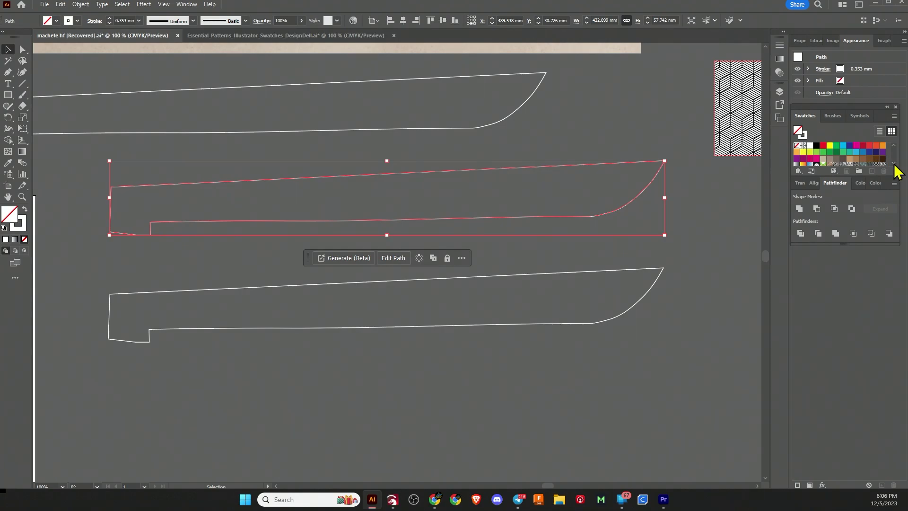
scroll(895, 170, "down", 3)
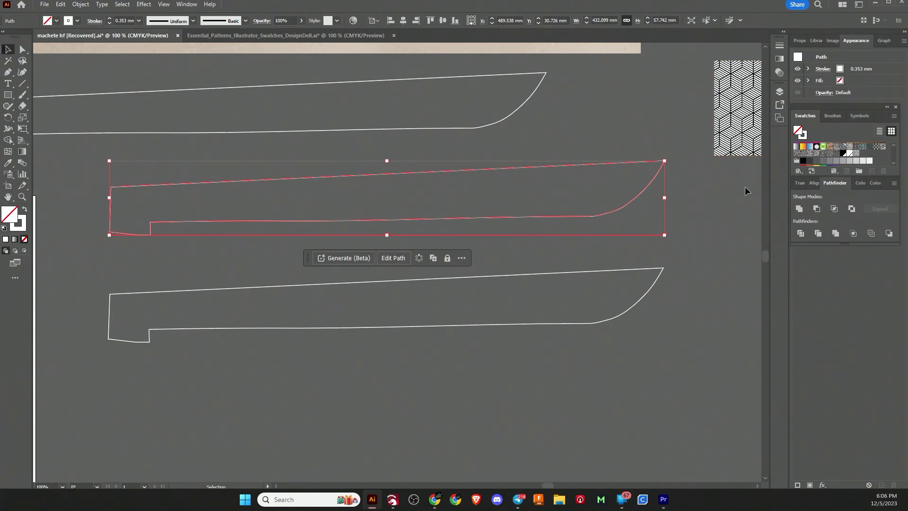
left_click(857, 154)
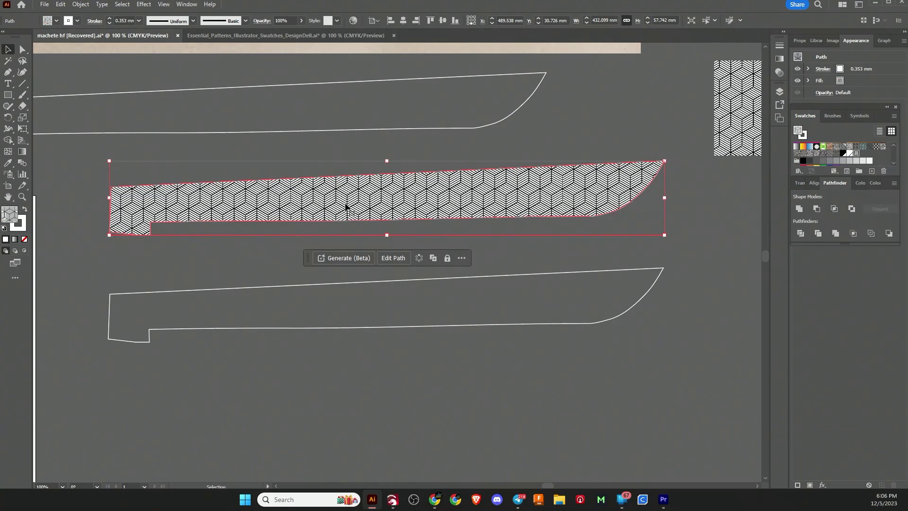
key("ctrl+minus")
key("ctrl+minus")
key("ctrl+minus")
key("ctrl+minus")
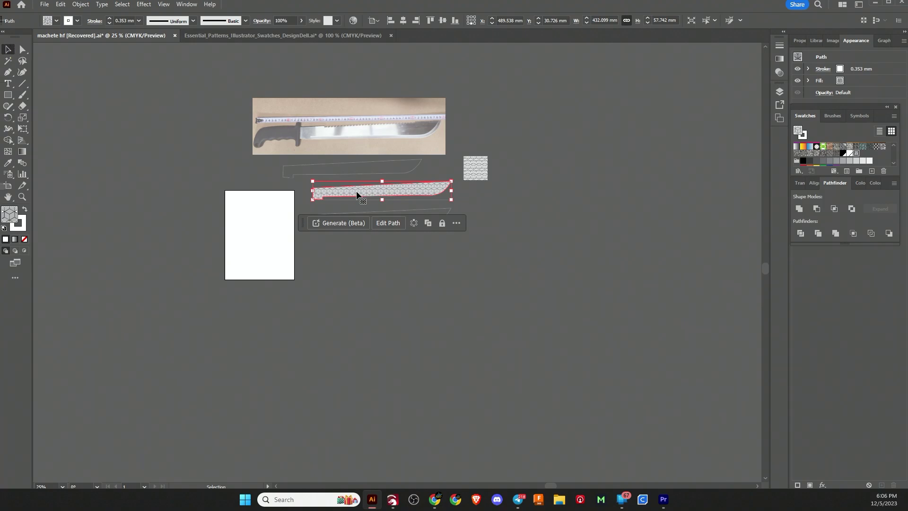
Step: Move the cube-patterned blade onto the artboard and rotate it about 3.85° counter-clockwise
left_click_drag(358, 193, 238, 216)
key("ctrl+plus")
key("ctrl+plus")
key("ctrl+plus")
key("ctrl+plus")
key("ctrl+plus")
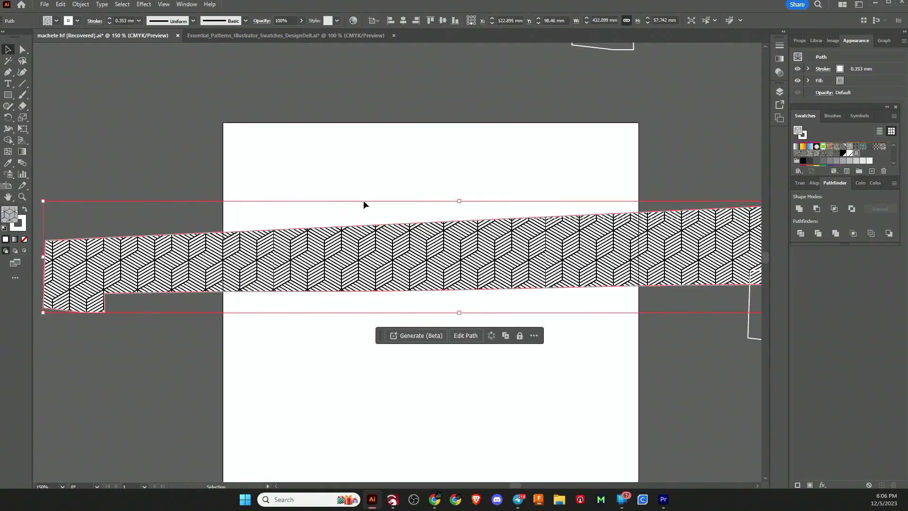
left_click_drag(492, 269, 441, 227)
key("ctrl+minus")
key("ctrl+minus")
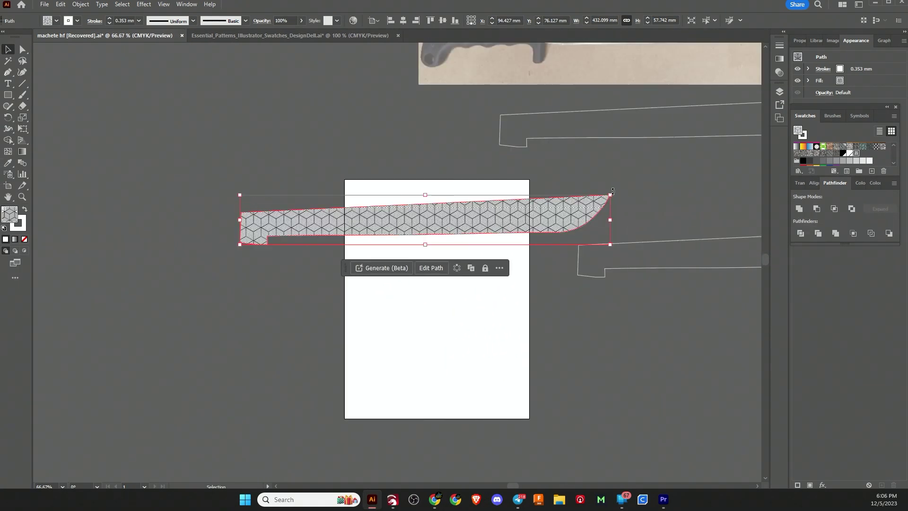
left_click_drag(615, 190, 615, 182)
left_click_drag(430, 220, 433, 225)
scroll(419, 235, "up", 1)
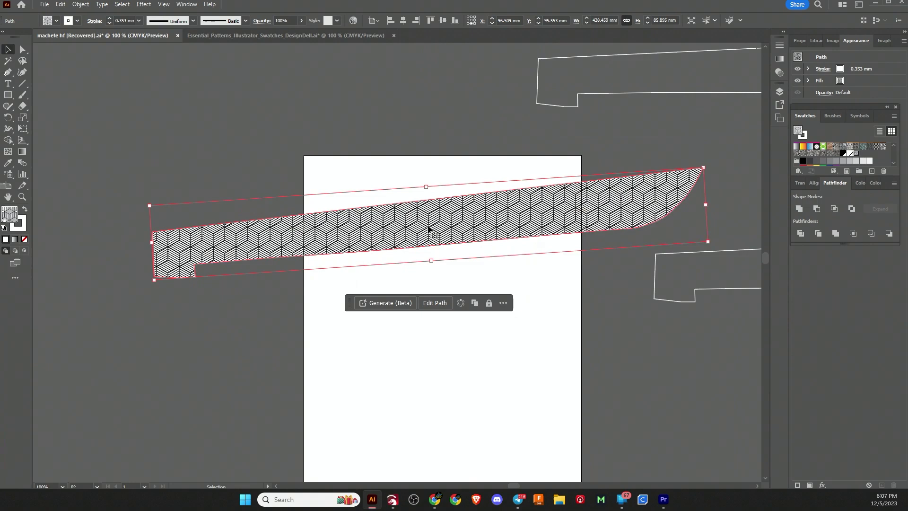
Step: Run Object > Expand with Fill and Stroke on the patterned blade, then expand the resulting group again
left_click(81, 6)
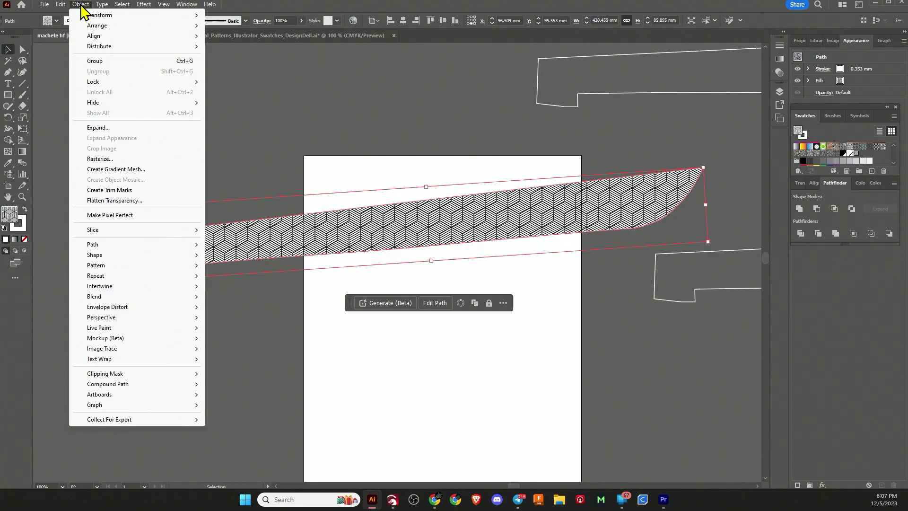
left_click(97, 128)
left_click(419, 305)
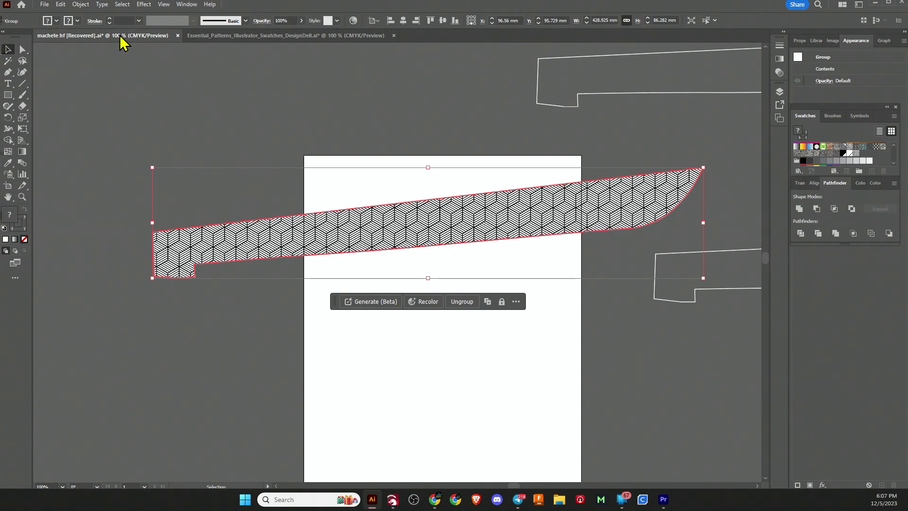
left_click(82, 4)
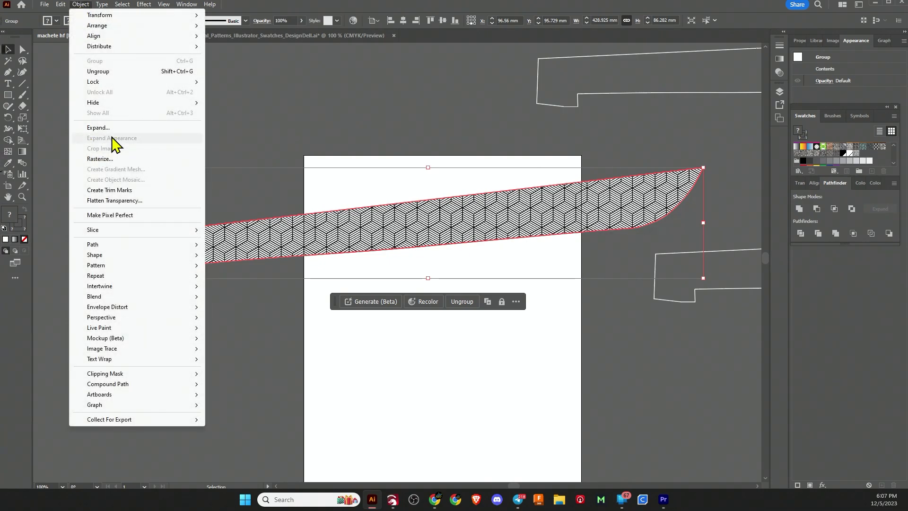
left_click(102, 127)
left_click(433, 303)
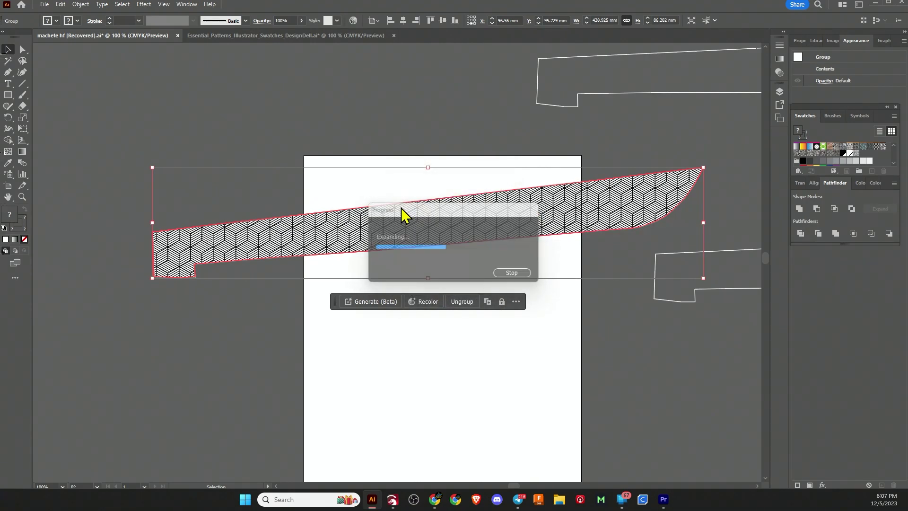
Step: Reselect the expanded pattern group and run Object > Expand on it once more
scroll(474, 234, "up", 3)
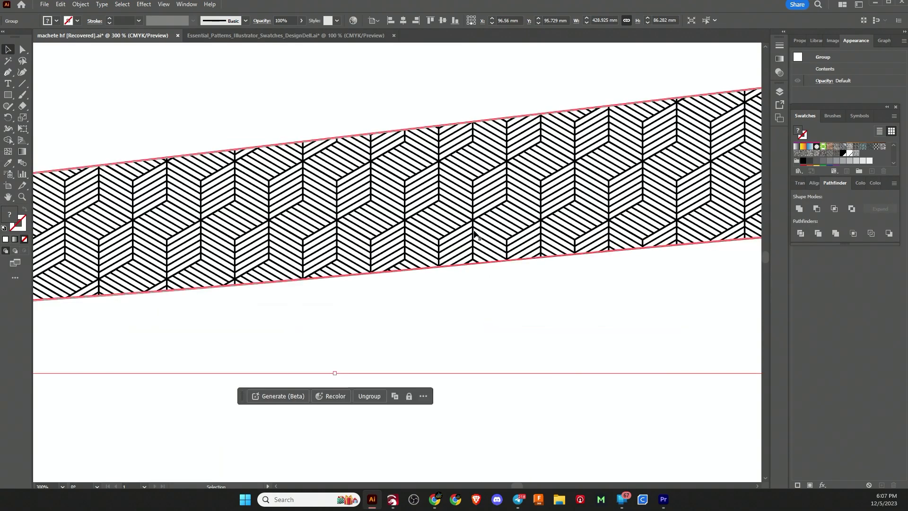
scroll(475, 234, "down", 2)
left_click(426, 157)
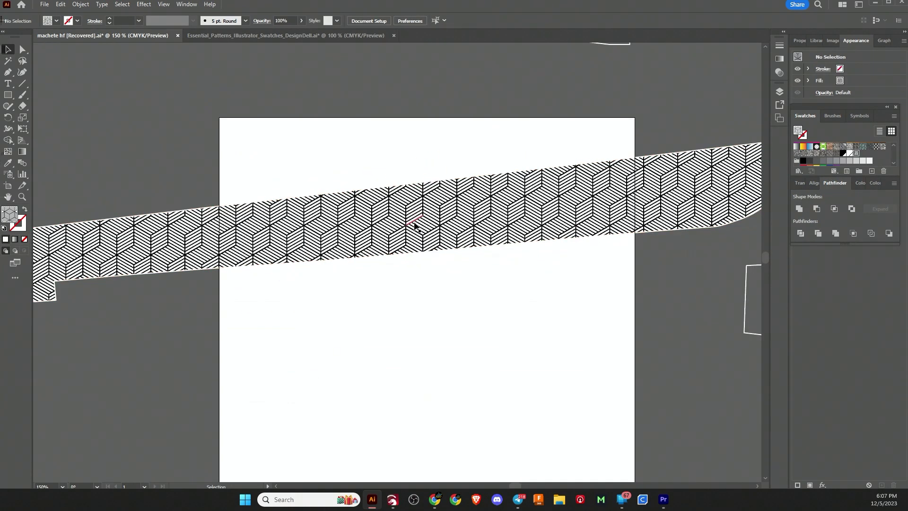
left_click(415, 221)
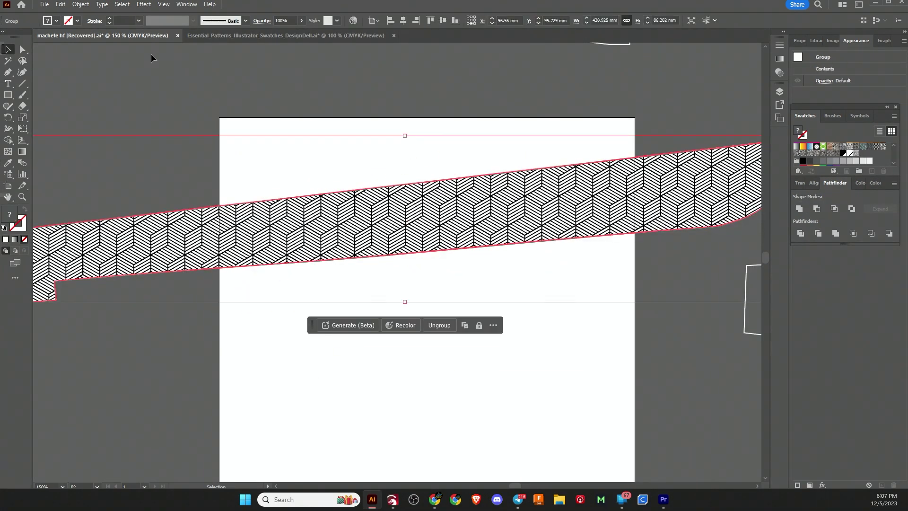
left_click(81, 4)
left_click(118, 128)
Step: Merge the expanded cube pattern paths with Pathfinder Merge, applied twice
left_click(835, 233)
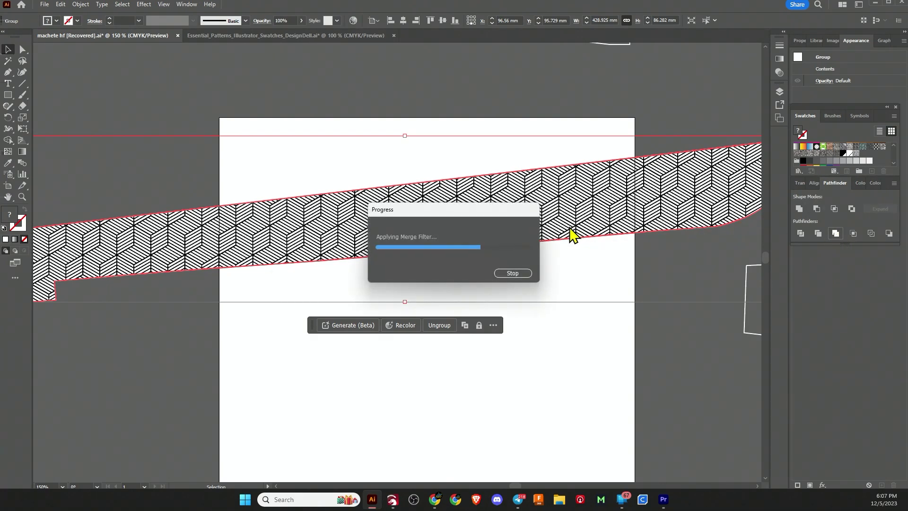
scroll(571, 232, "down", 2)
scroll(572, 228, "up", 2)
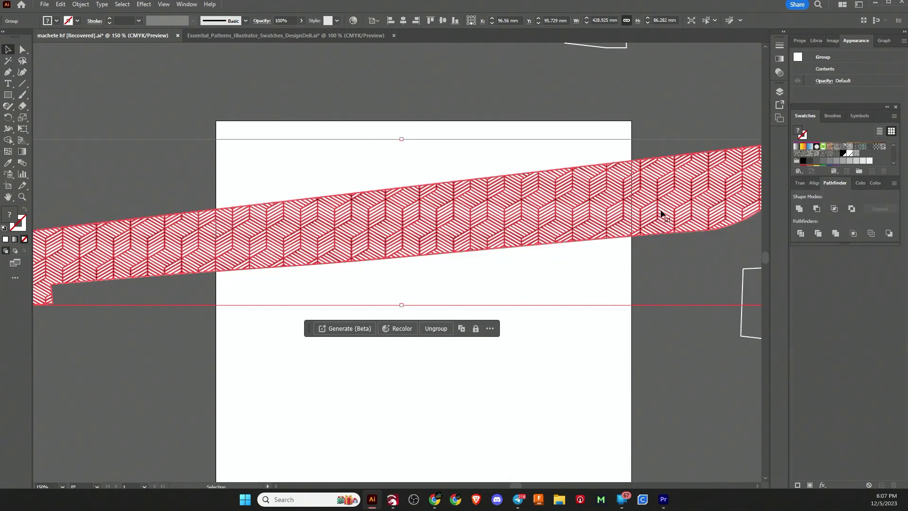
left_click(835, 234)
scroll(432, 247, "up", 2)
scroll(461, 308, "down", 3)
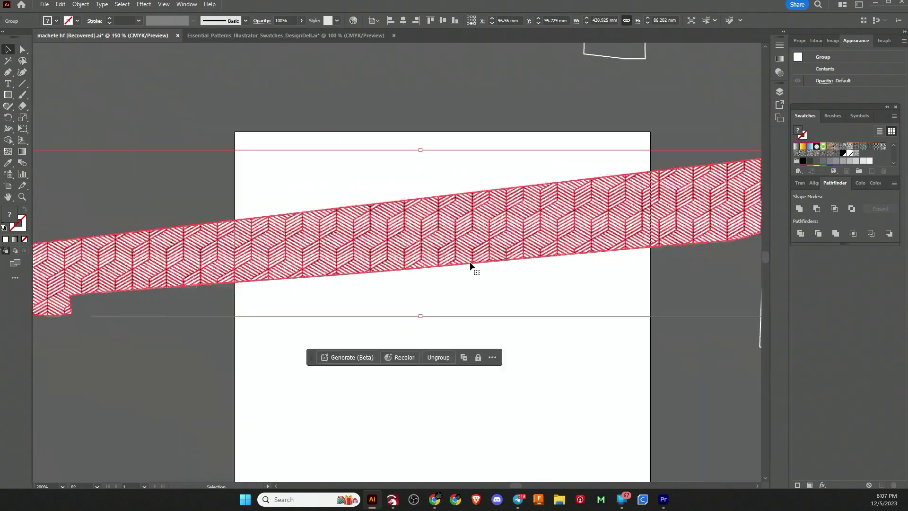
Step: Select the merged pattern blade group and enter isolation mode on it
left_click(596, 358)
left_click(445, 248)
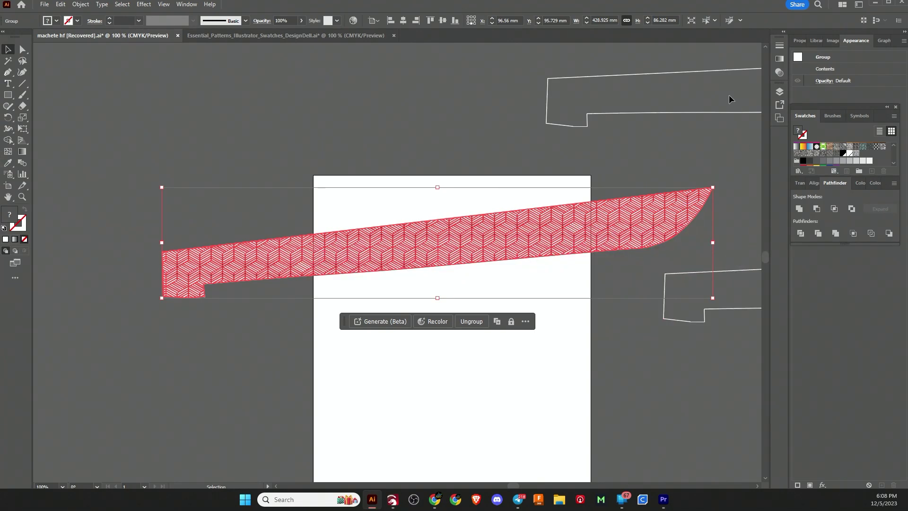
double_click(454, 244)
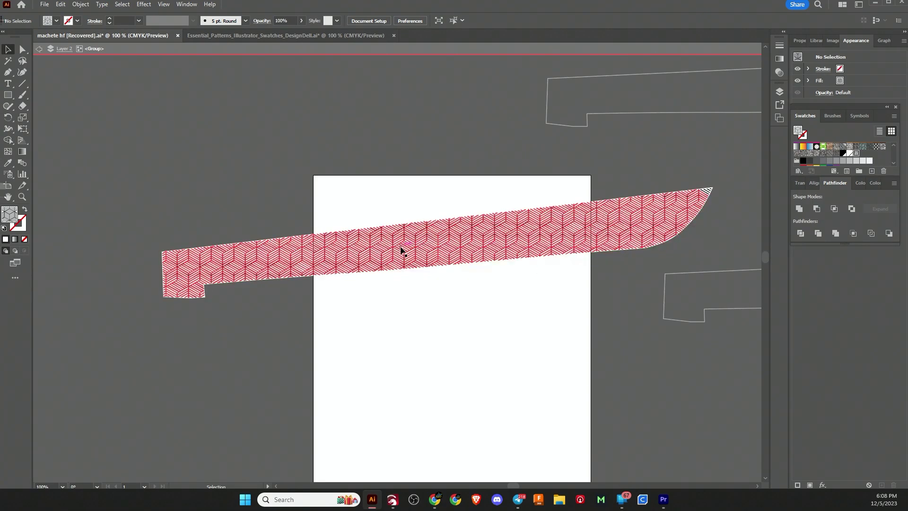
scroll(395, 255, "up", 2)
scroll(395, 255, "up", 1)
left_click(8, 61)
Step: Check the pattern paths with Magic Wand and Select > Inverse, then clear the selection
scroll(407, 236, "up", 2)
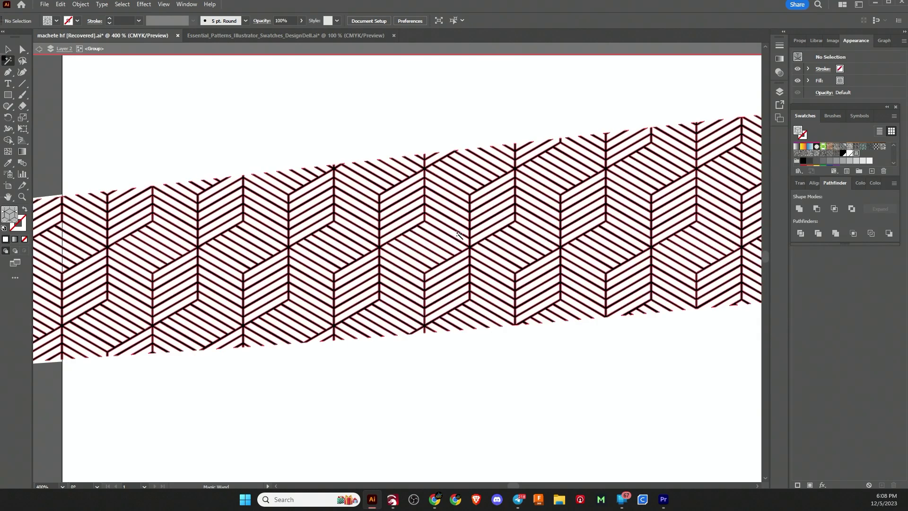
left_click(460, 233)
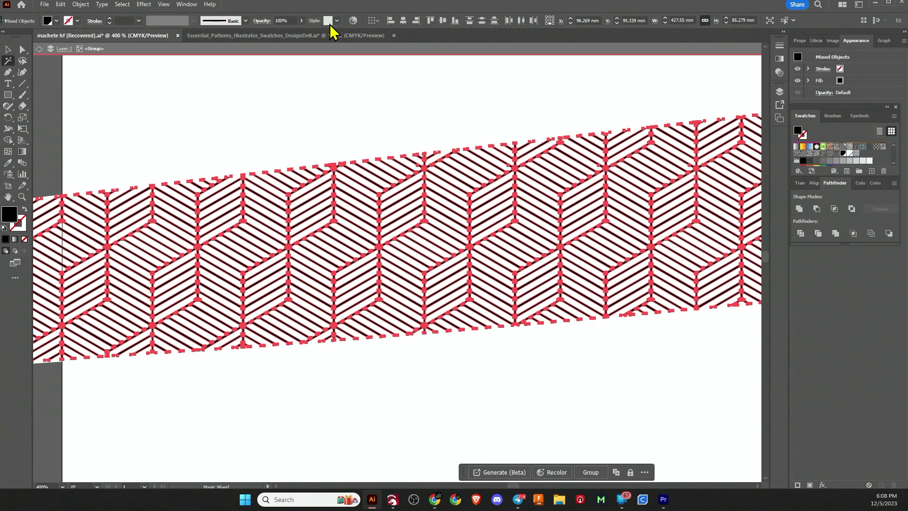
scroll(320, 138, "down", 1)
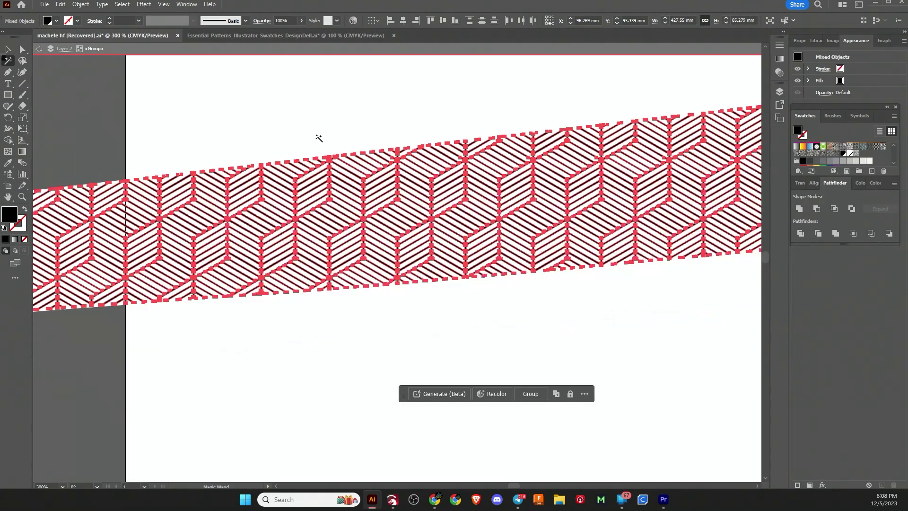
left_click(121, 5)
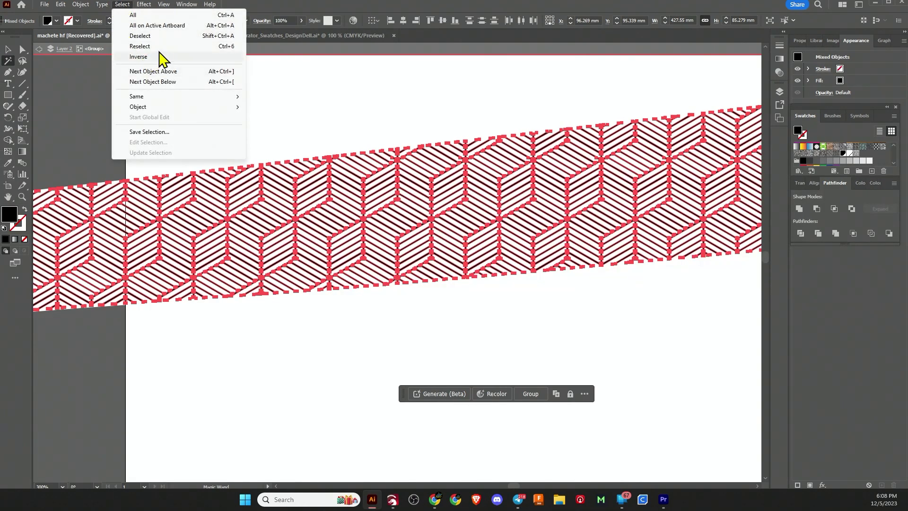
left_click(160, 57)
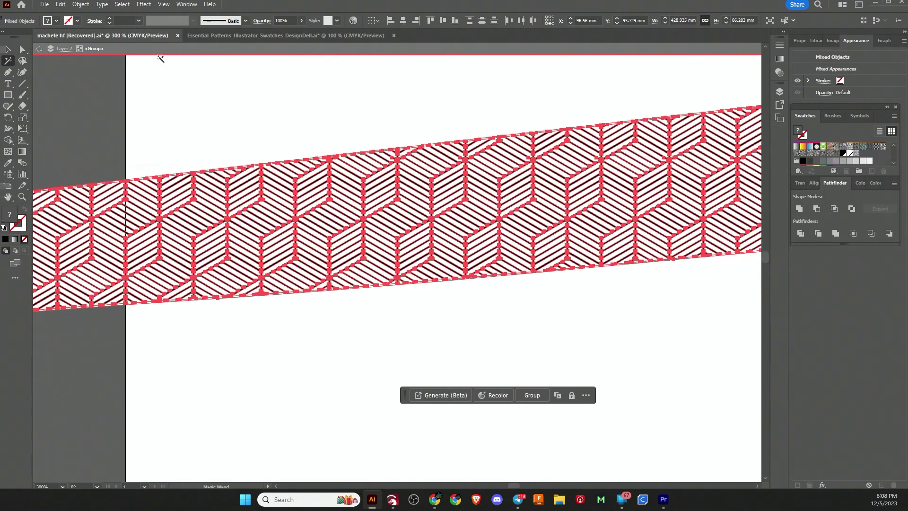
left_click(161, 58)
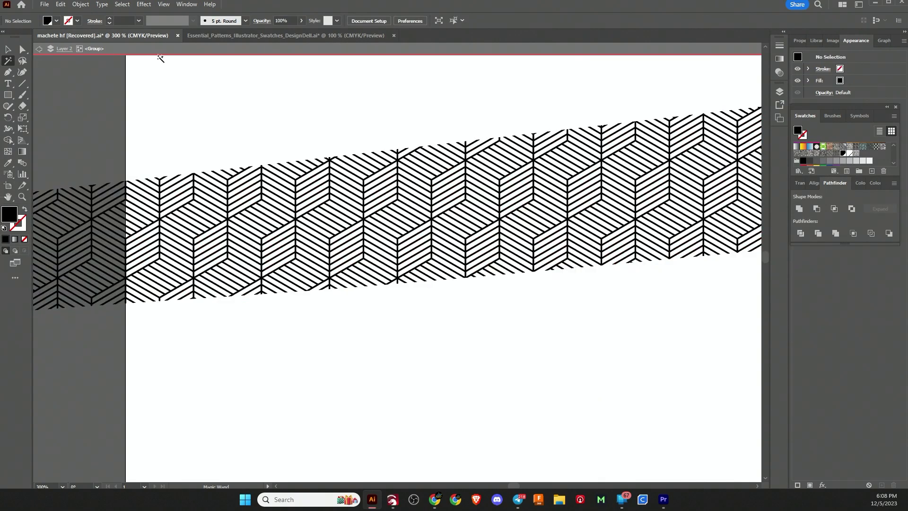
scroll(159, 56, "down", 3)
Step: Drag the patterned blade band down onto the machete outline
left_click(8, 49)
left_click(219, 118)
left_click_drag(219, 119, 252, 189)
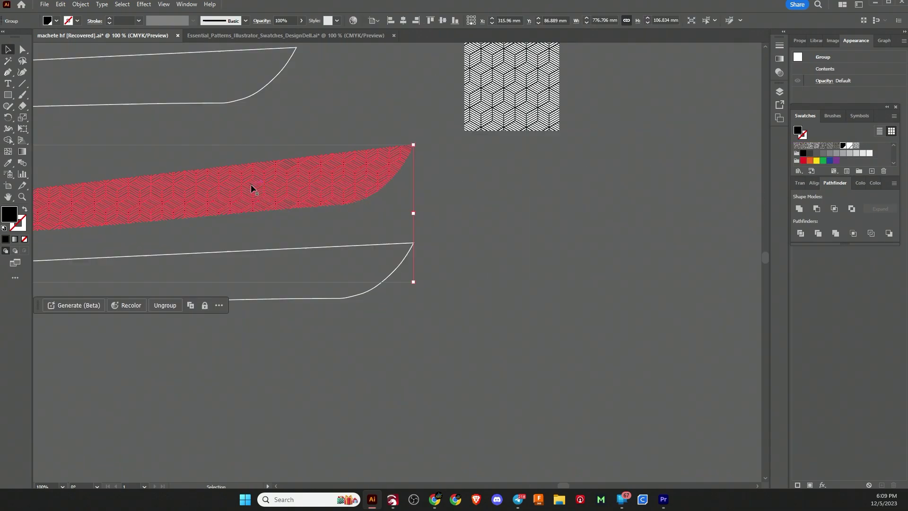
Step: Marquee-select the cube-patterned blade and the outline below it, then copy both
left_click(481, 245)
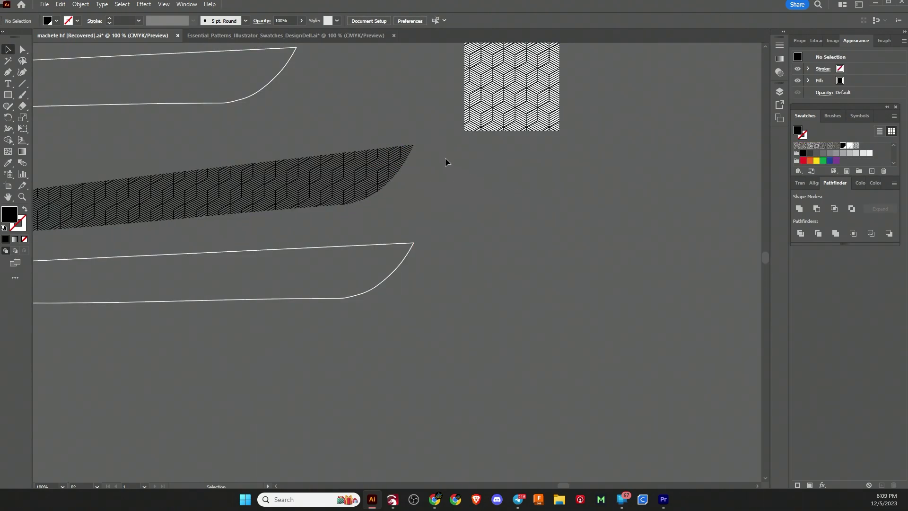
left_click(330, 175)
left_click(442, 312)
scroll(430, 303, "down", 3)
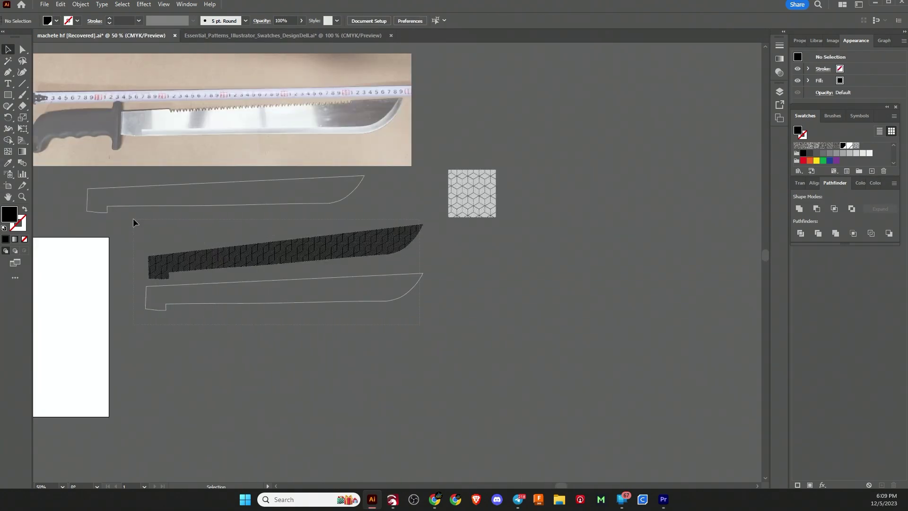
left_click_drag(133, 218, 336, 309)
right_click(349, 251)
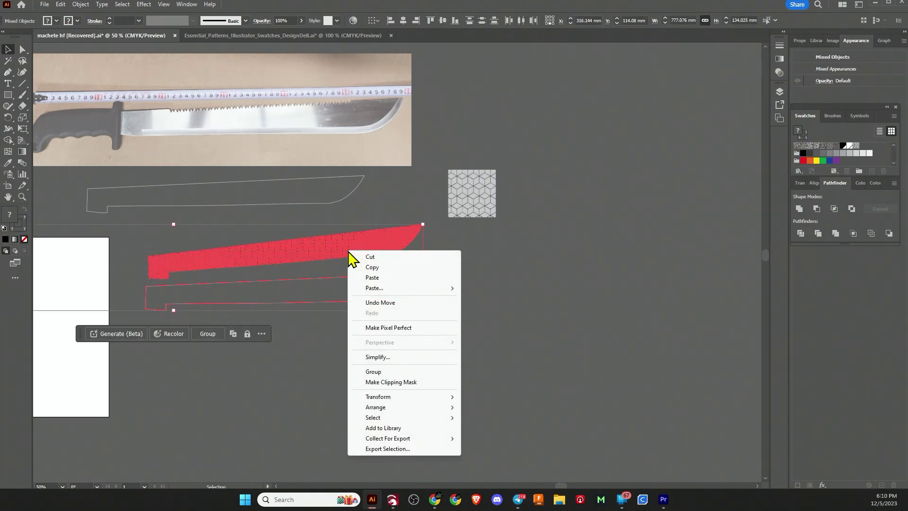
left_click(389, 267)
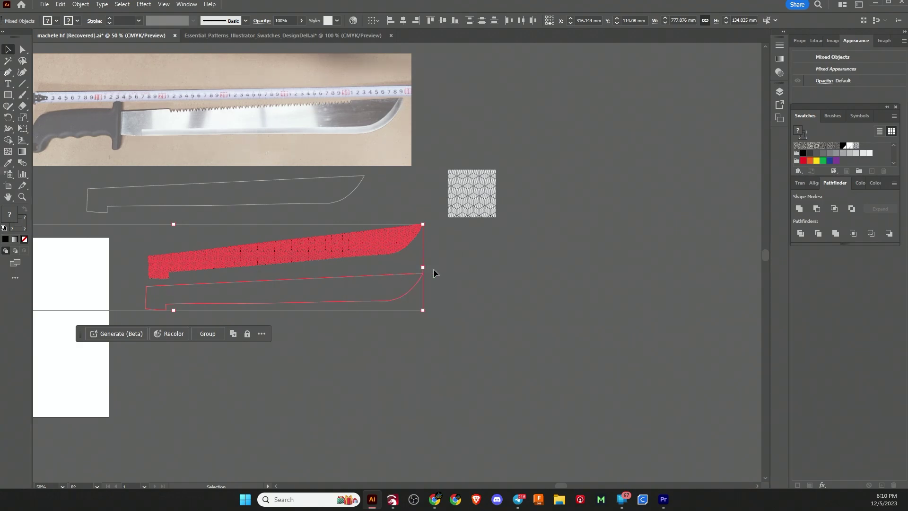
Step: Paste the copied blade shapes onto the canvas of the maximized LightBurn window
left_click(392, 500)
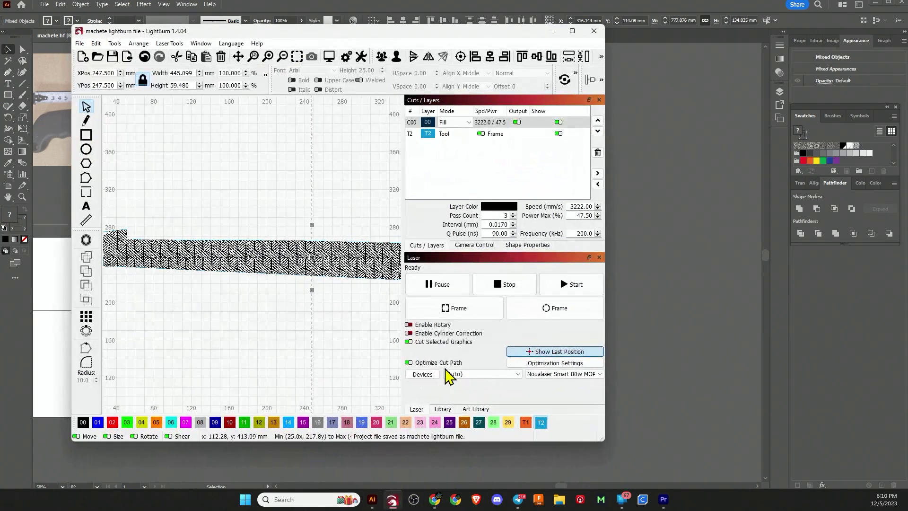
left_click(572, 31)
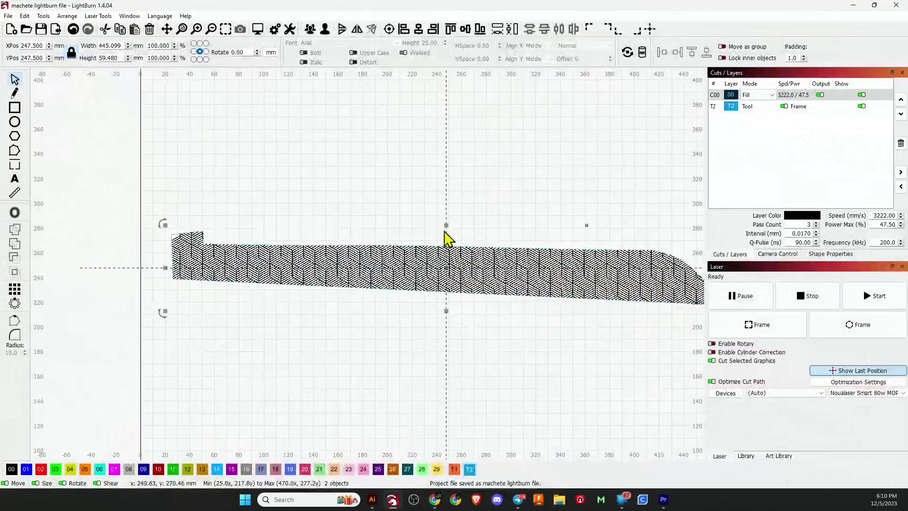
scroll(444, 235, "down", 2)
scroll(412, 237, "down", 2)
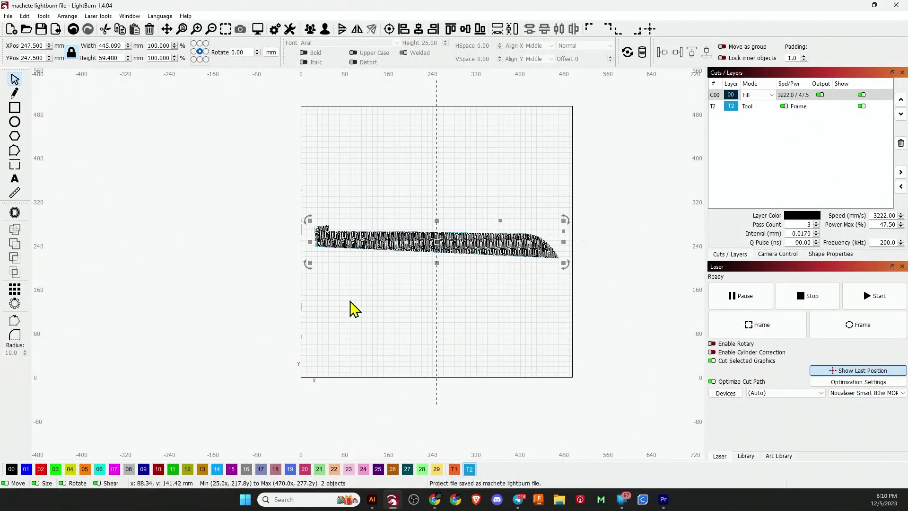
left_click(362, 151)
right_click(339, 151)
left_click(376, 178)
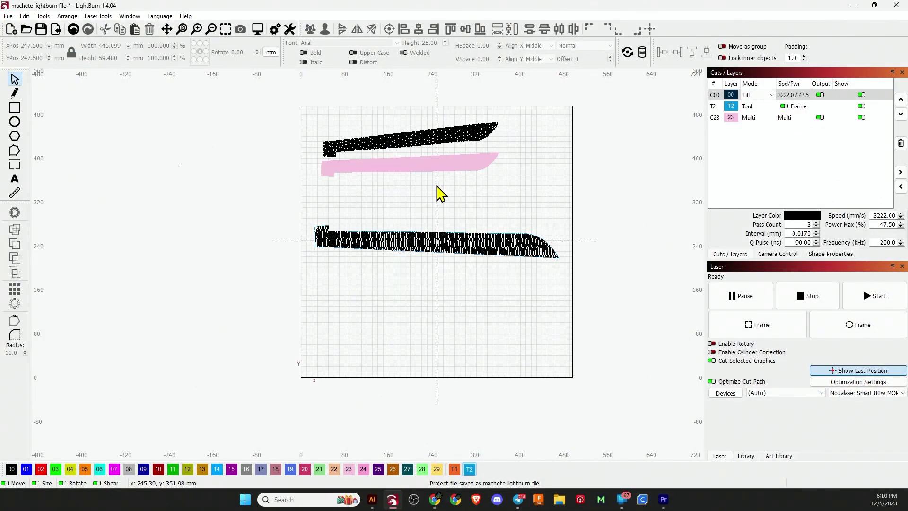
Step: Ungroup the pasted shapes and drag the pink blade outline down, clear of the pattern band
scroll(428, 141, "up", 4)
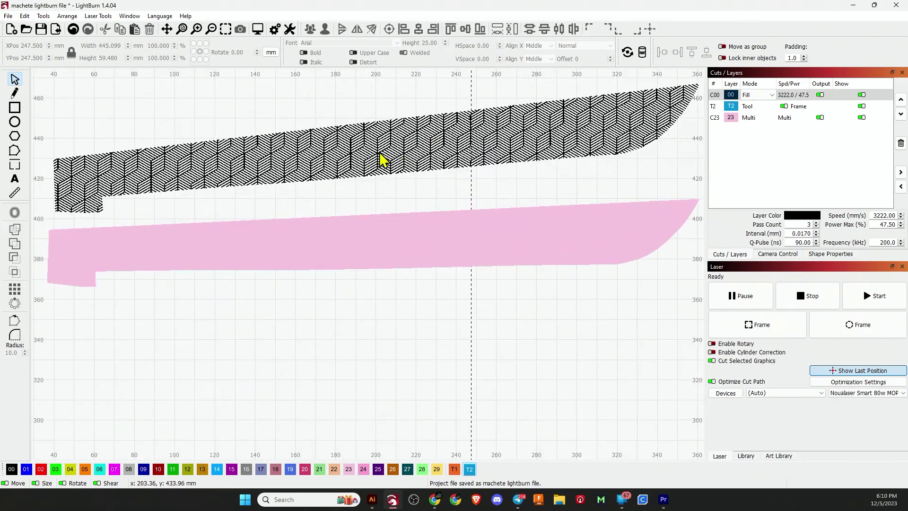
left_click(376, 160)
scroll(373, 235, "down", 2)
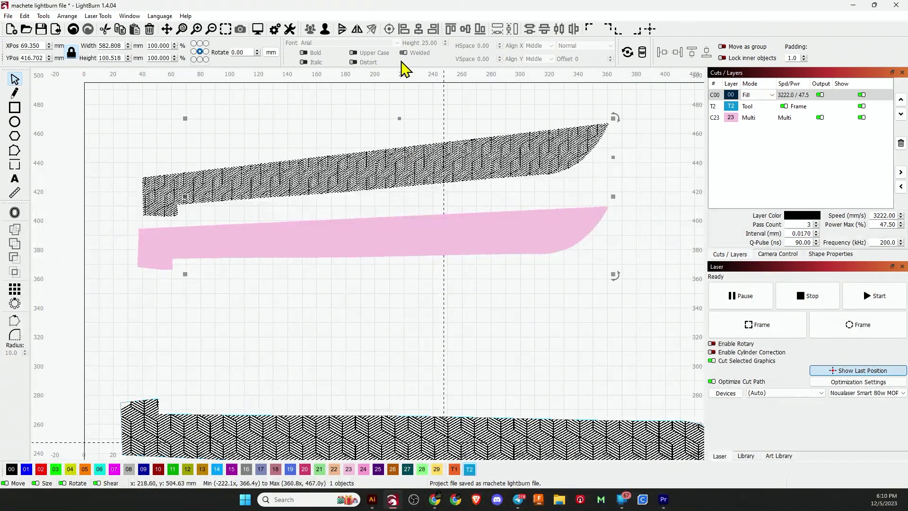
left_click(325, 30)
left_click_drag(491, 241, 541, 289)
mouse_move(638, 216)
left_mouse_down()
mouse_move(639, 227)
mouse_move(111, 148)
mouse_move(114, 118)
left_mouse_up()
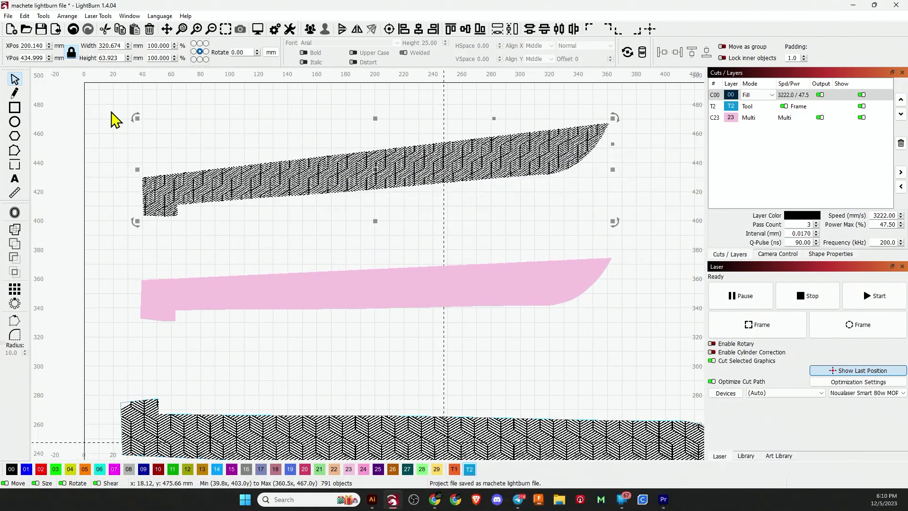
Step: Drag the pink blade outline up to sit just beneath the black patterned blade
left_click(115, 122)
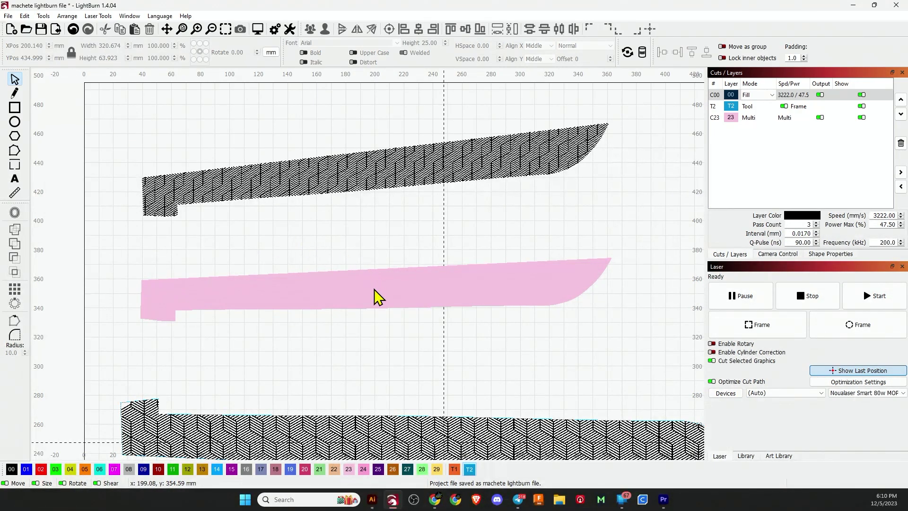
left_click_drag(378, 298, 376, 239)
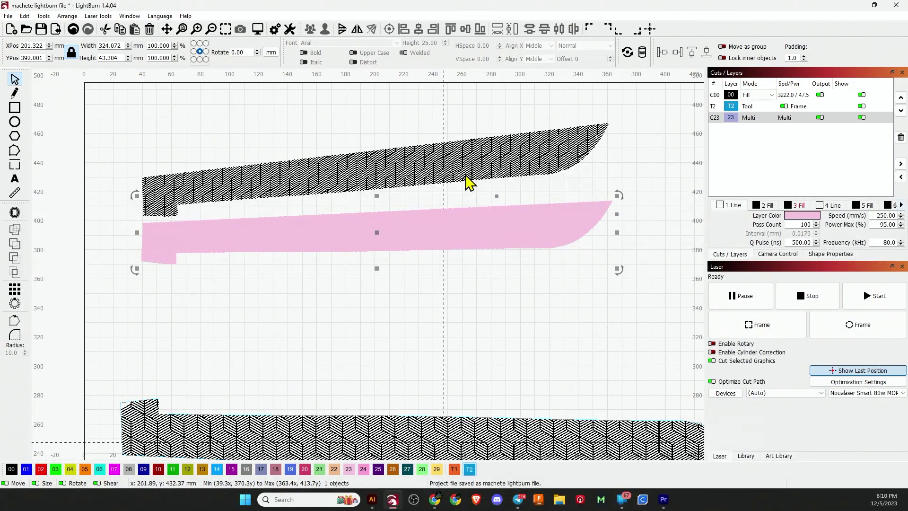
scroll(452, 234, "down", 3)
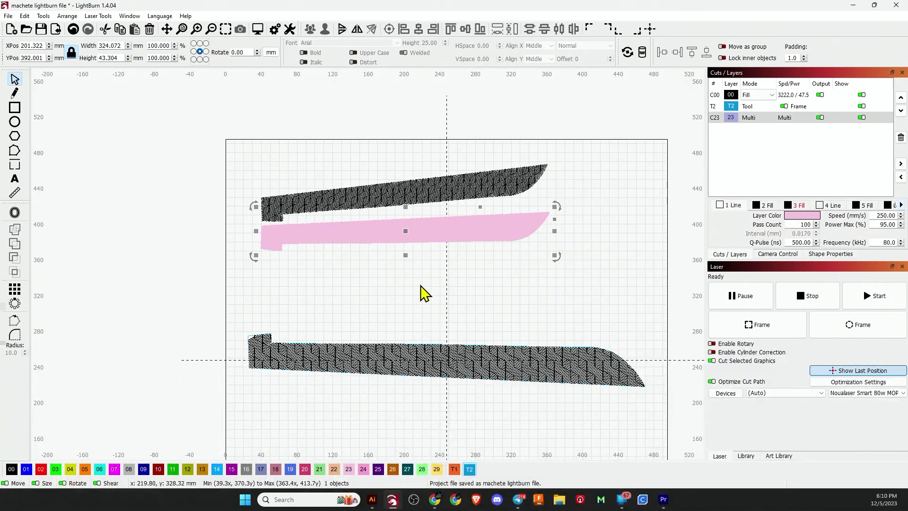
Step: Marquee-select the black patterned blade and the pink blade together
left_click(463, 371)
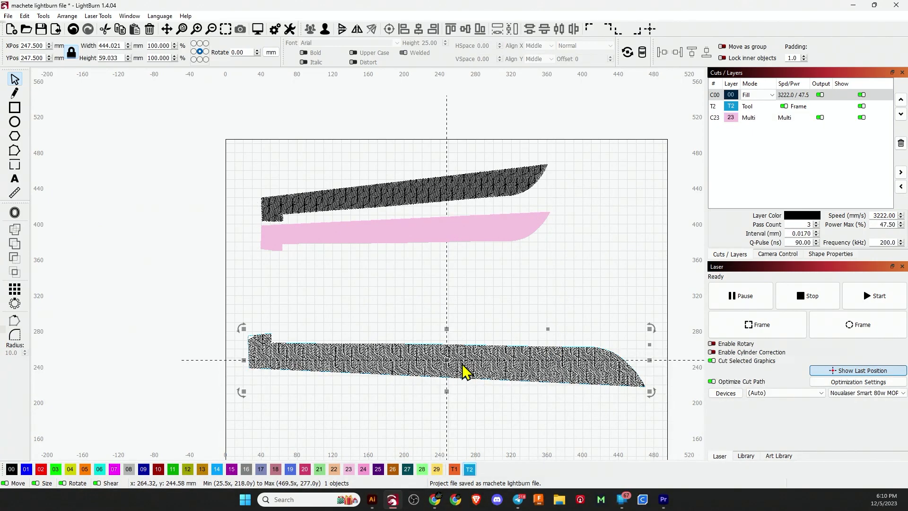
left_click_drag(596, 240, 454, 177)
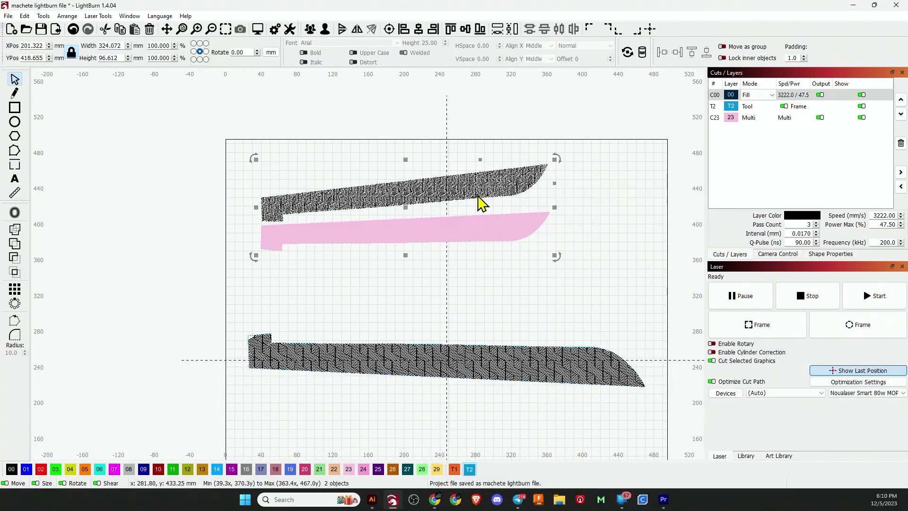
left_click(613, 242)
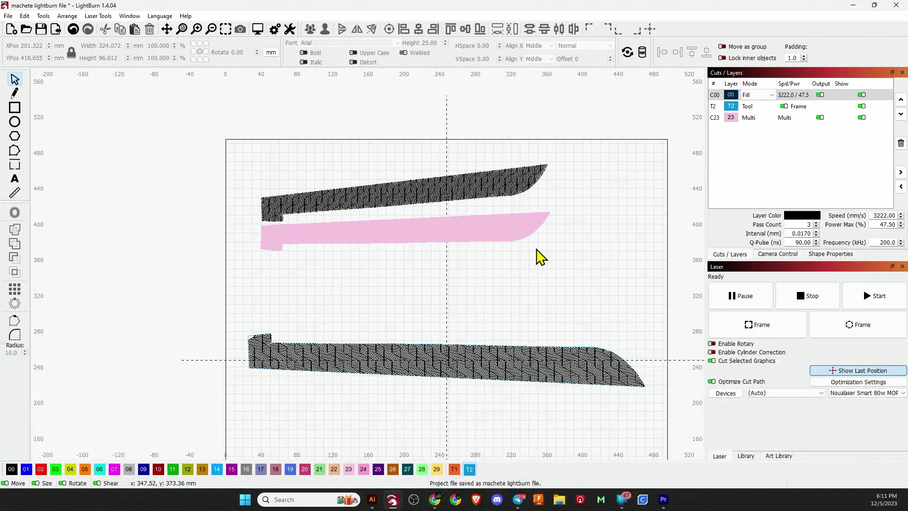
left_click_drag(541, 257, 383, 147)
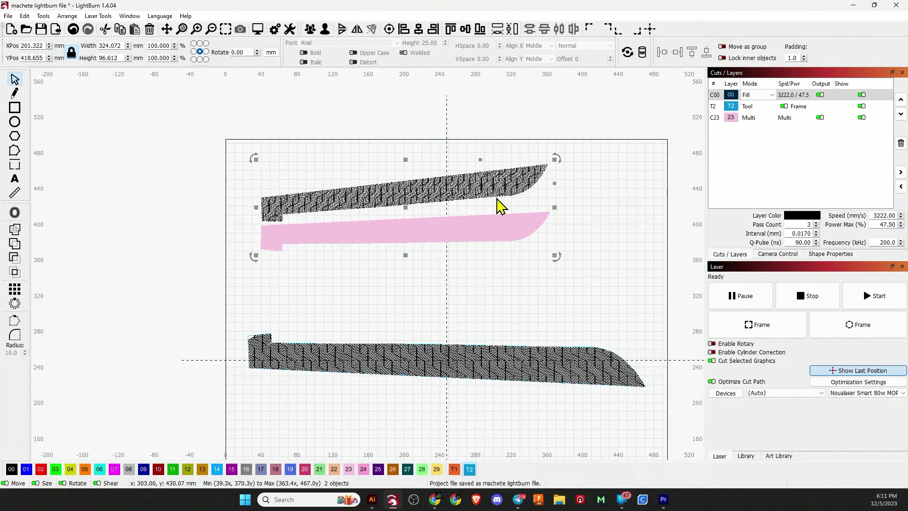
scroll(426, 207, "up", 3)
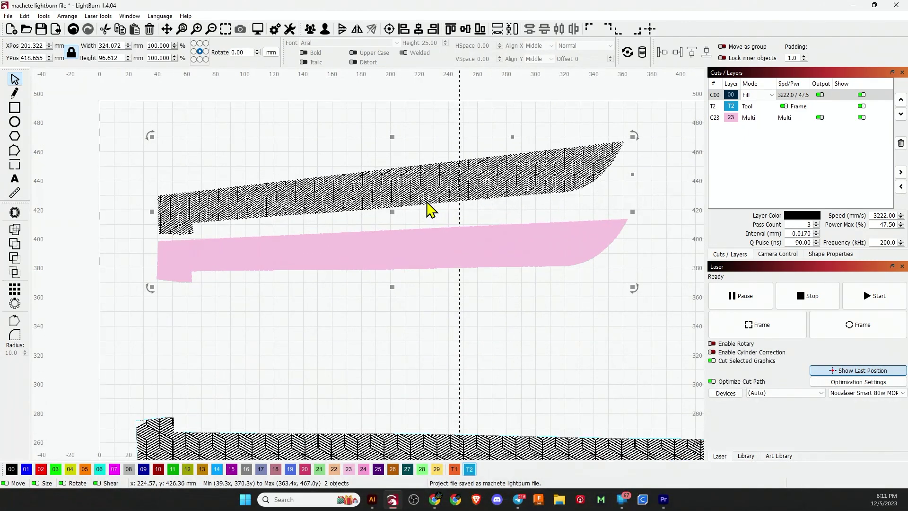
scroll(428, 207, "down", 4)
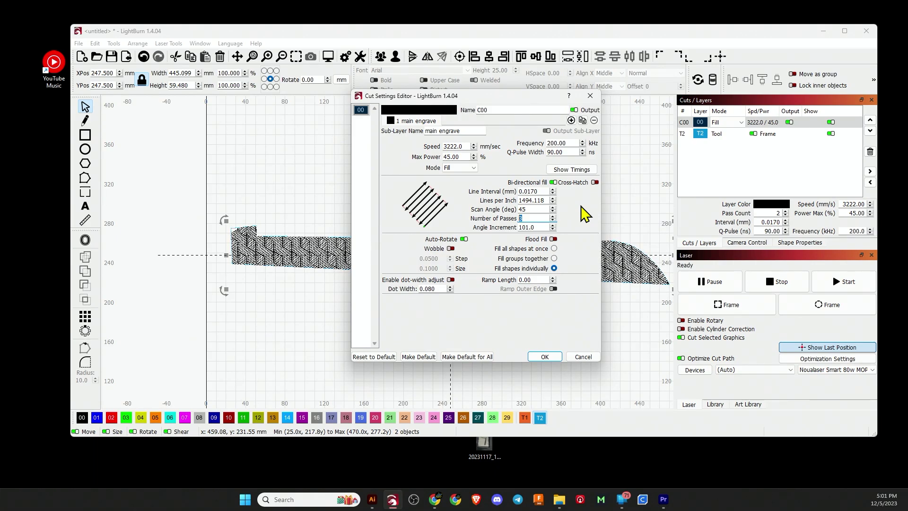
Step: Apply the C00 Fill layer settings: 3 passes at 3222 mm/s and 45% power
left_click(544, 358)
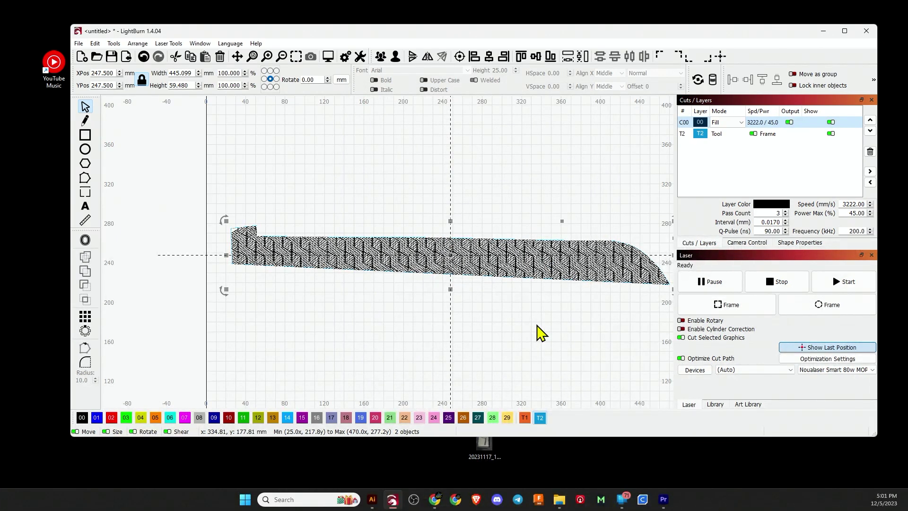